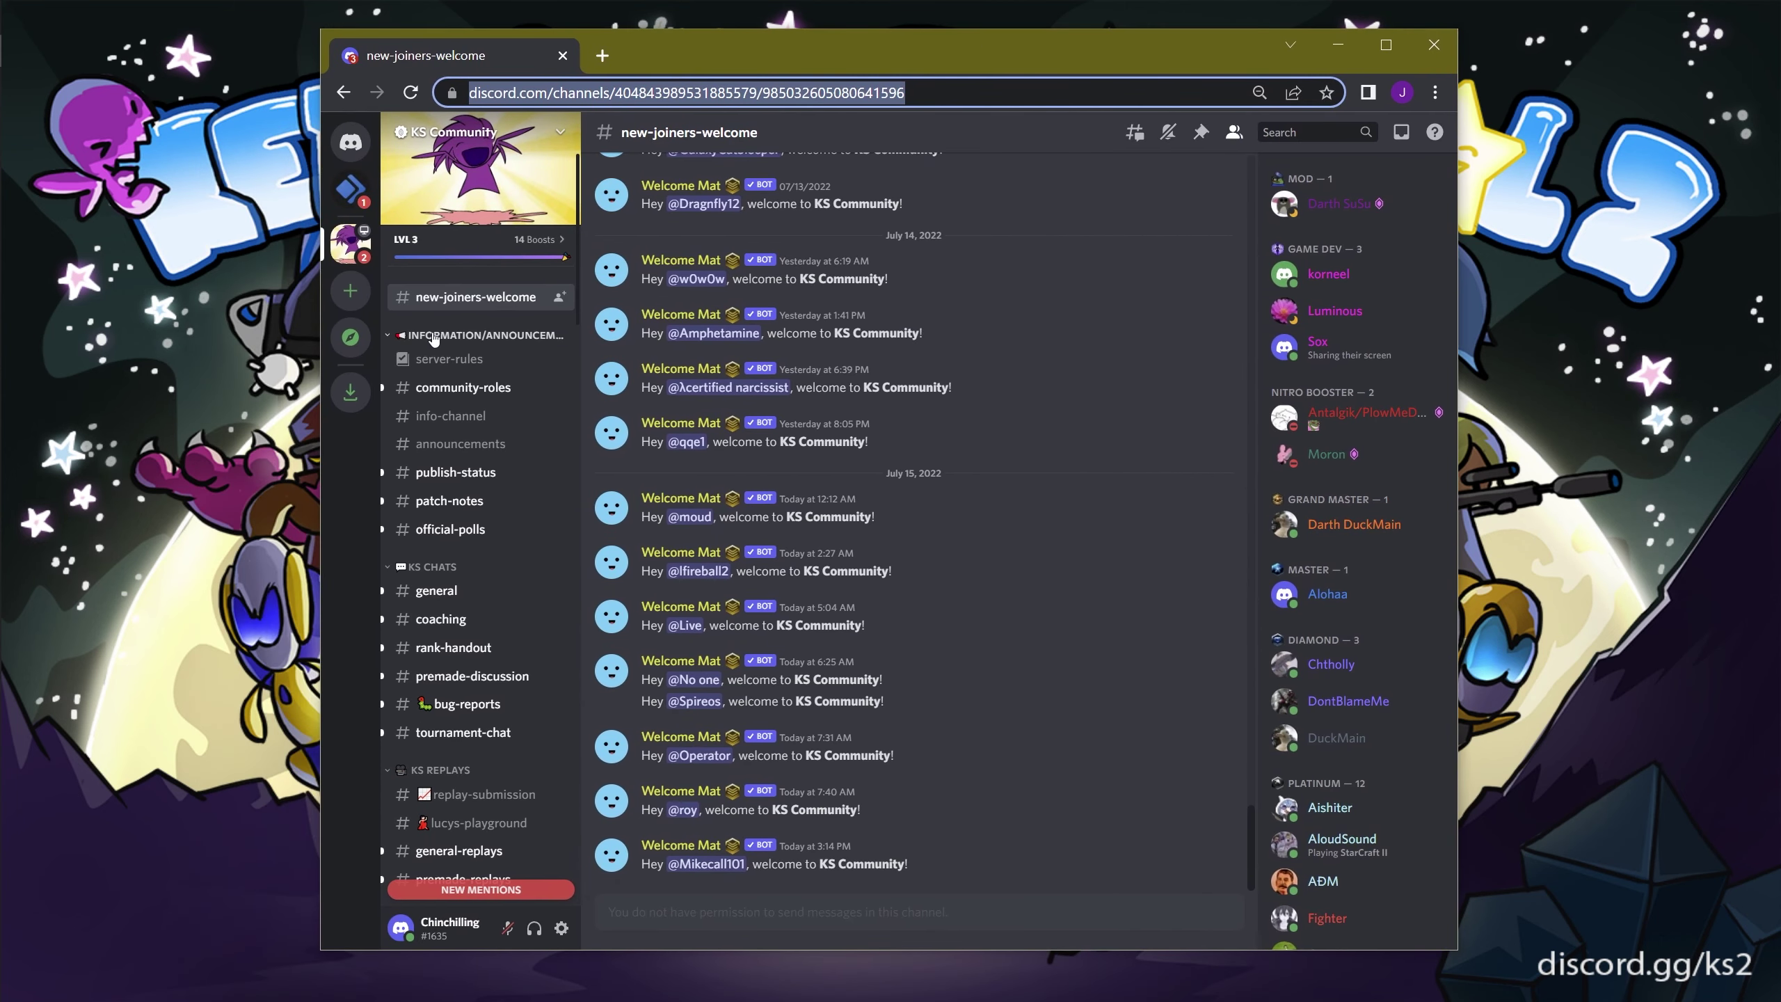
Step: Open the lucys-playground channel and run the /help general command for information about Lucy
{"action": "scroll", "coordinate": [426, 337], "scroll_direction": "down", "scroll_amount": 6}
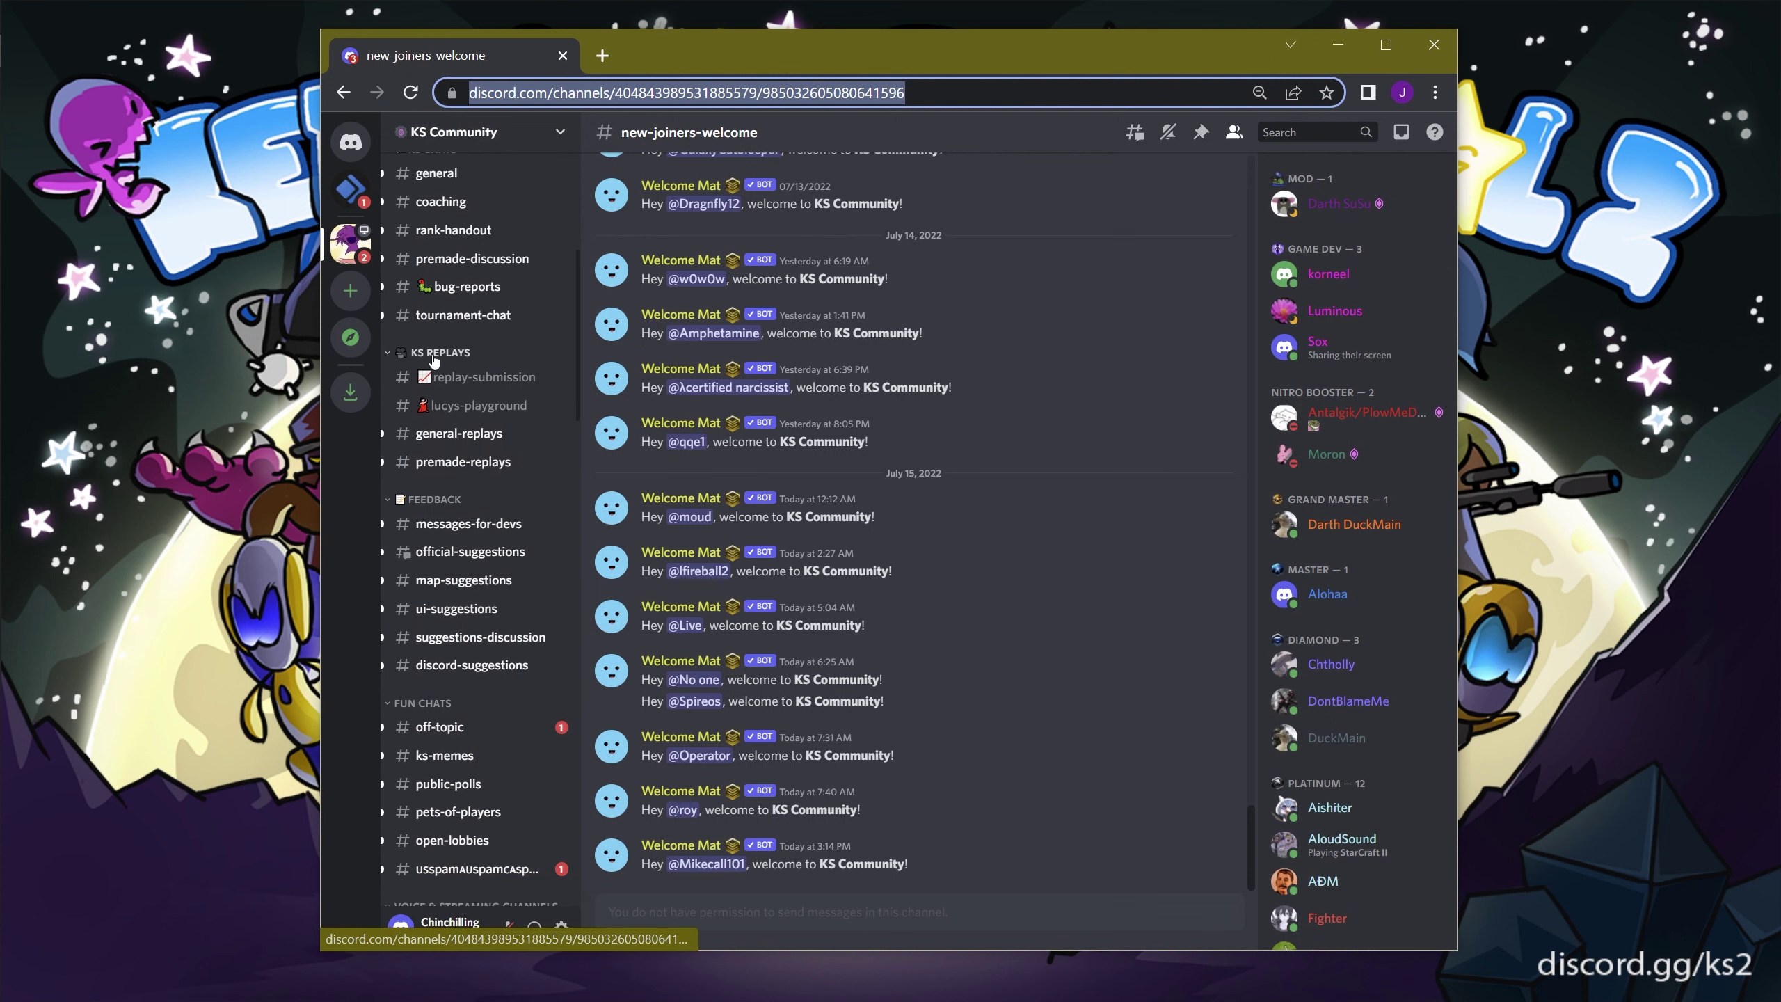
{"action": "left_click", "coordinate": [477, 406]}
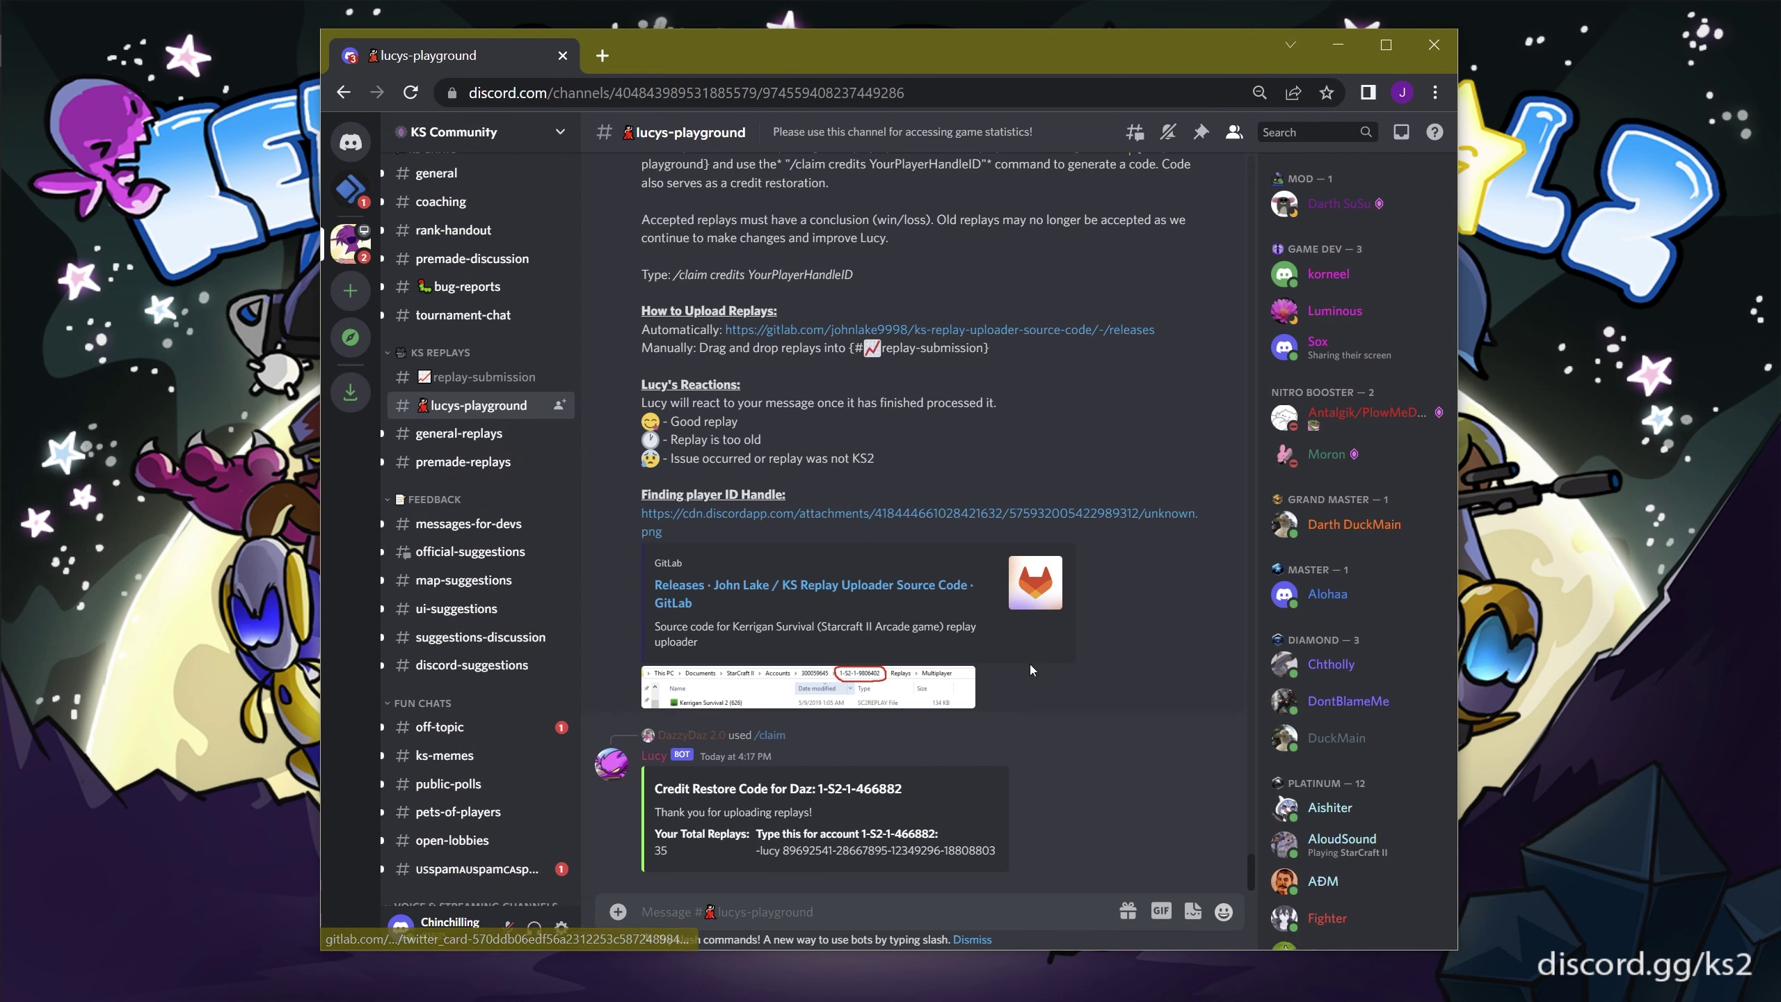
{"action": "left_click", "coordinate": [971, 911]}
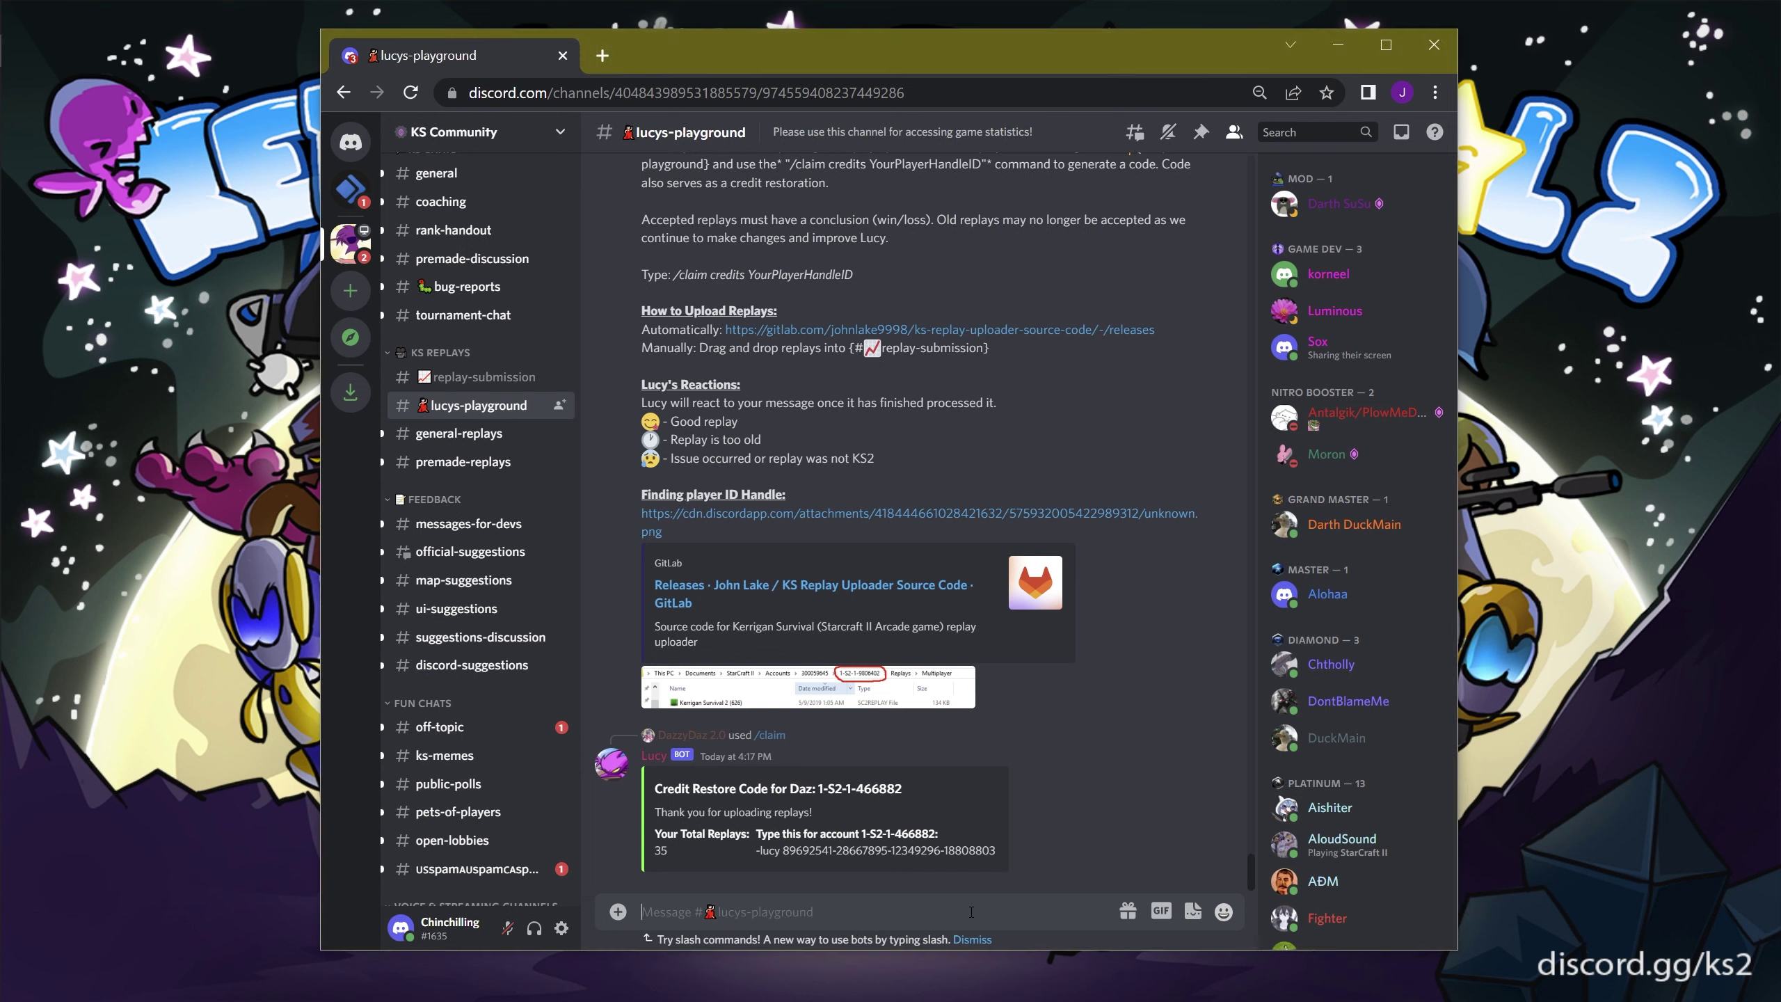
{"action": "type", "text": "/"}
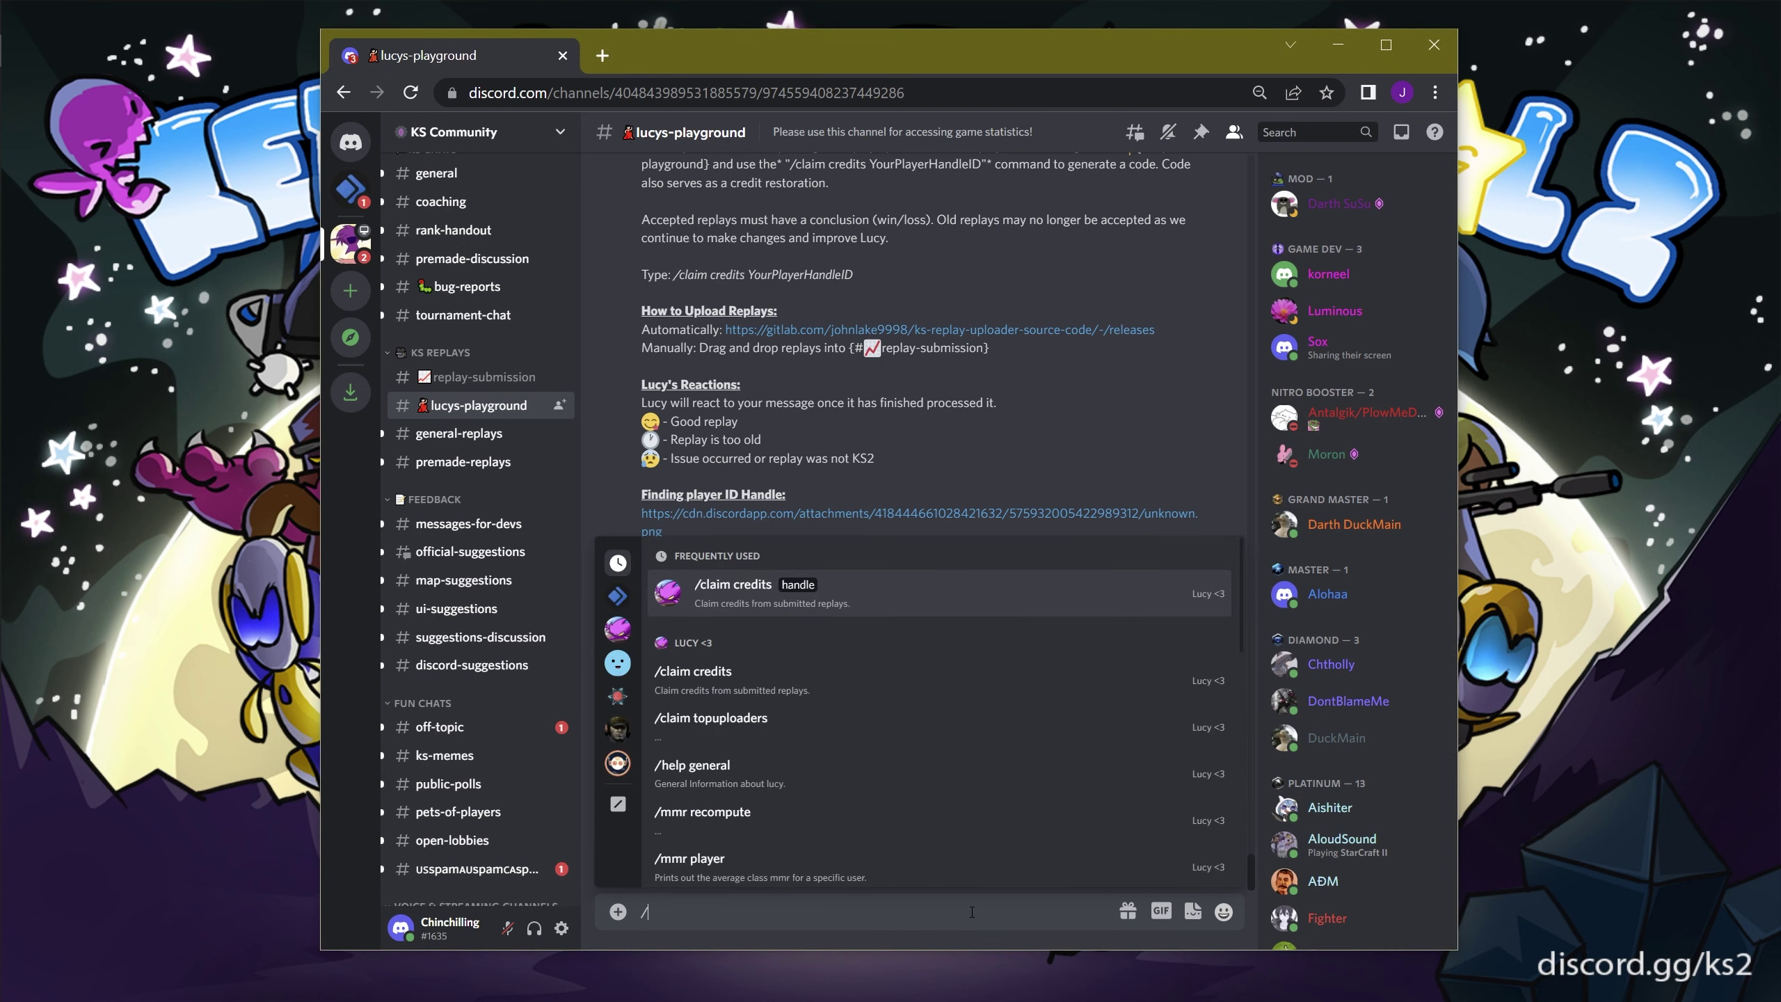
{"action": "type", "text": "help"}
{"action": "key", "text": "Return"}
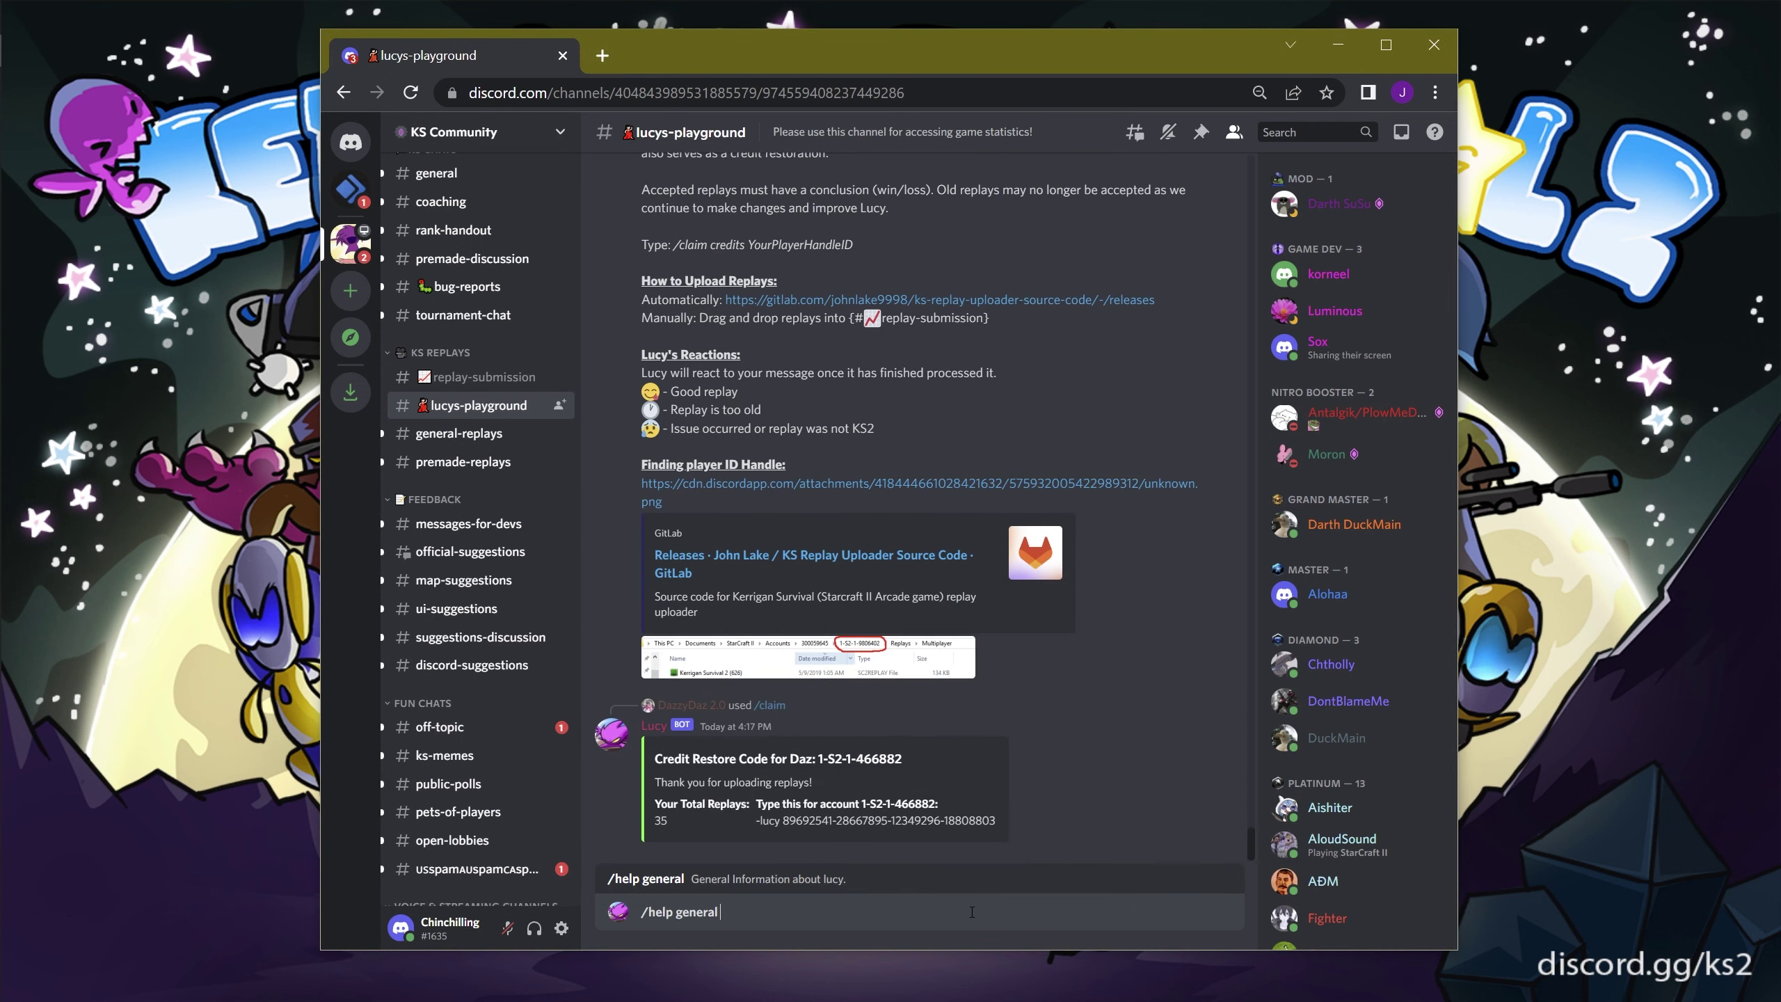
{"action": "key", "text": "Return"}
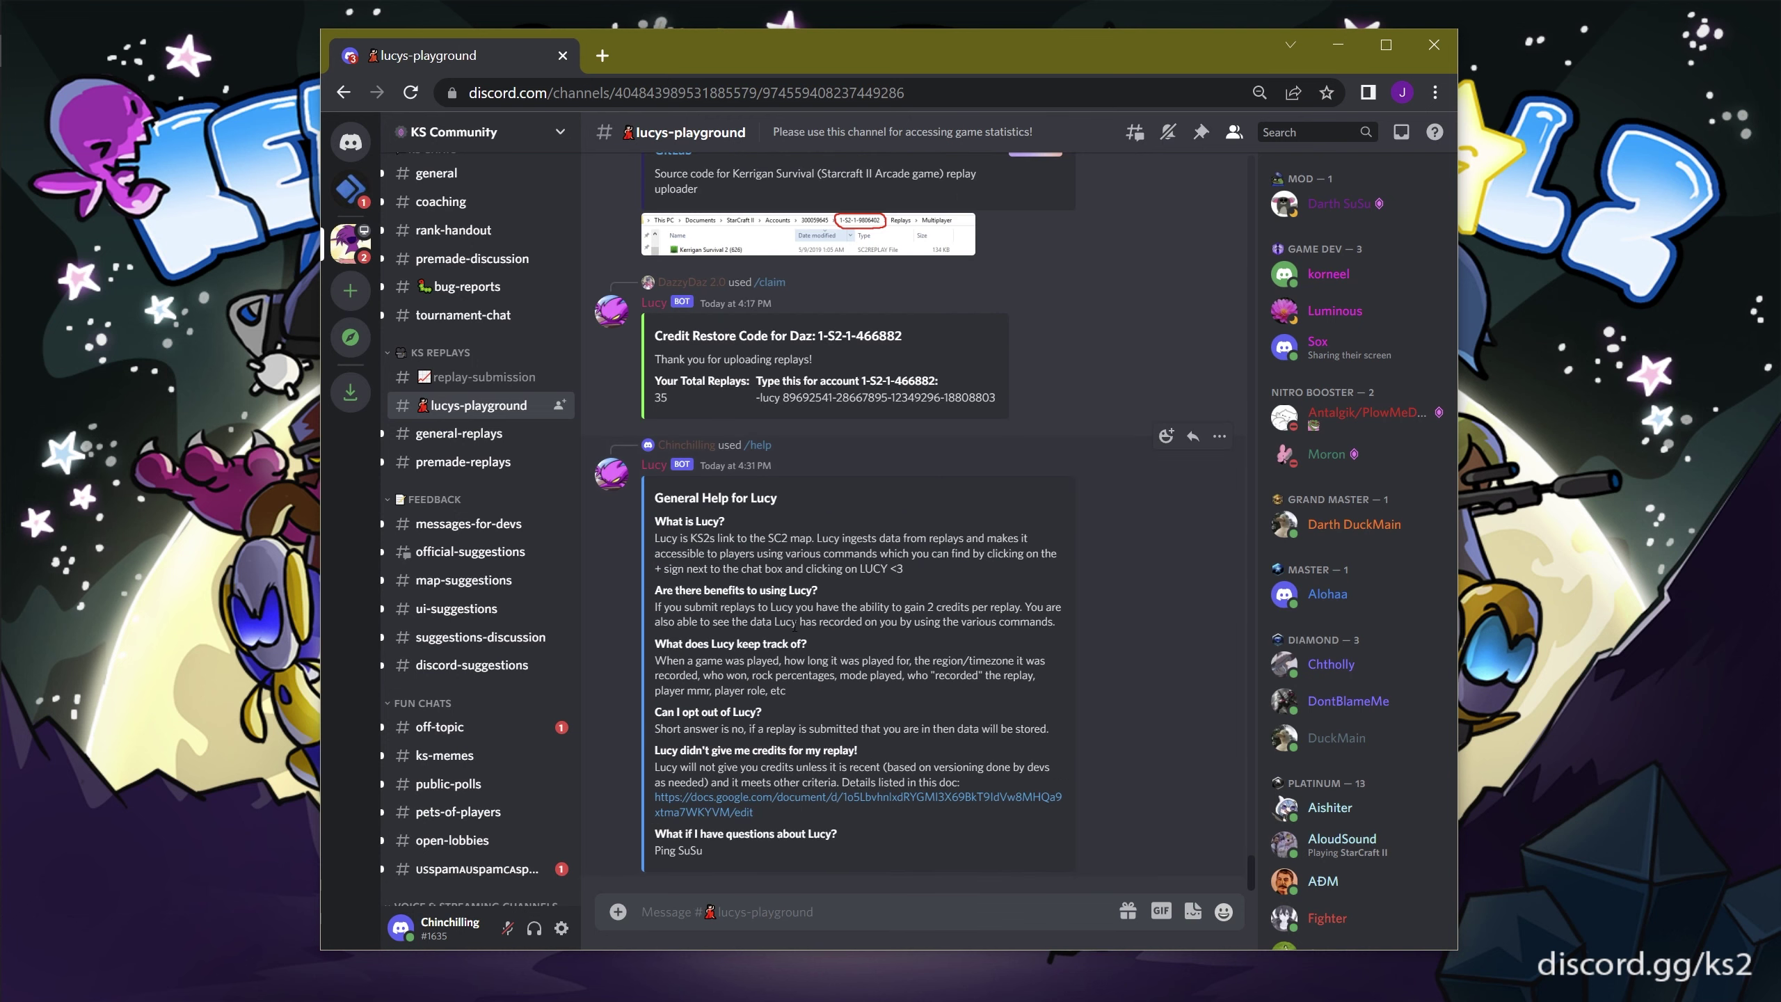
Step: Post !replay in lucys-playground, view the replay-submission channel, and return to the posted upload instructions
{"action": "type", "text": "!replay"}
{"action": "key", "text": "Return"}
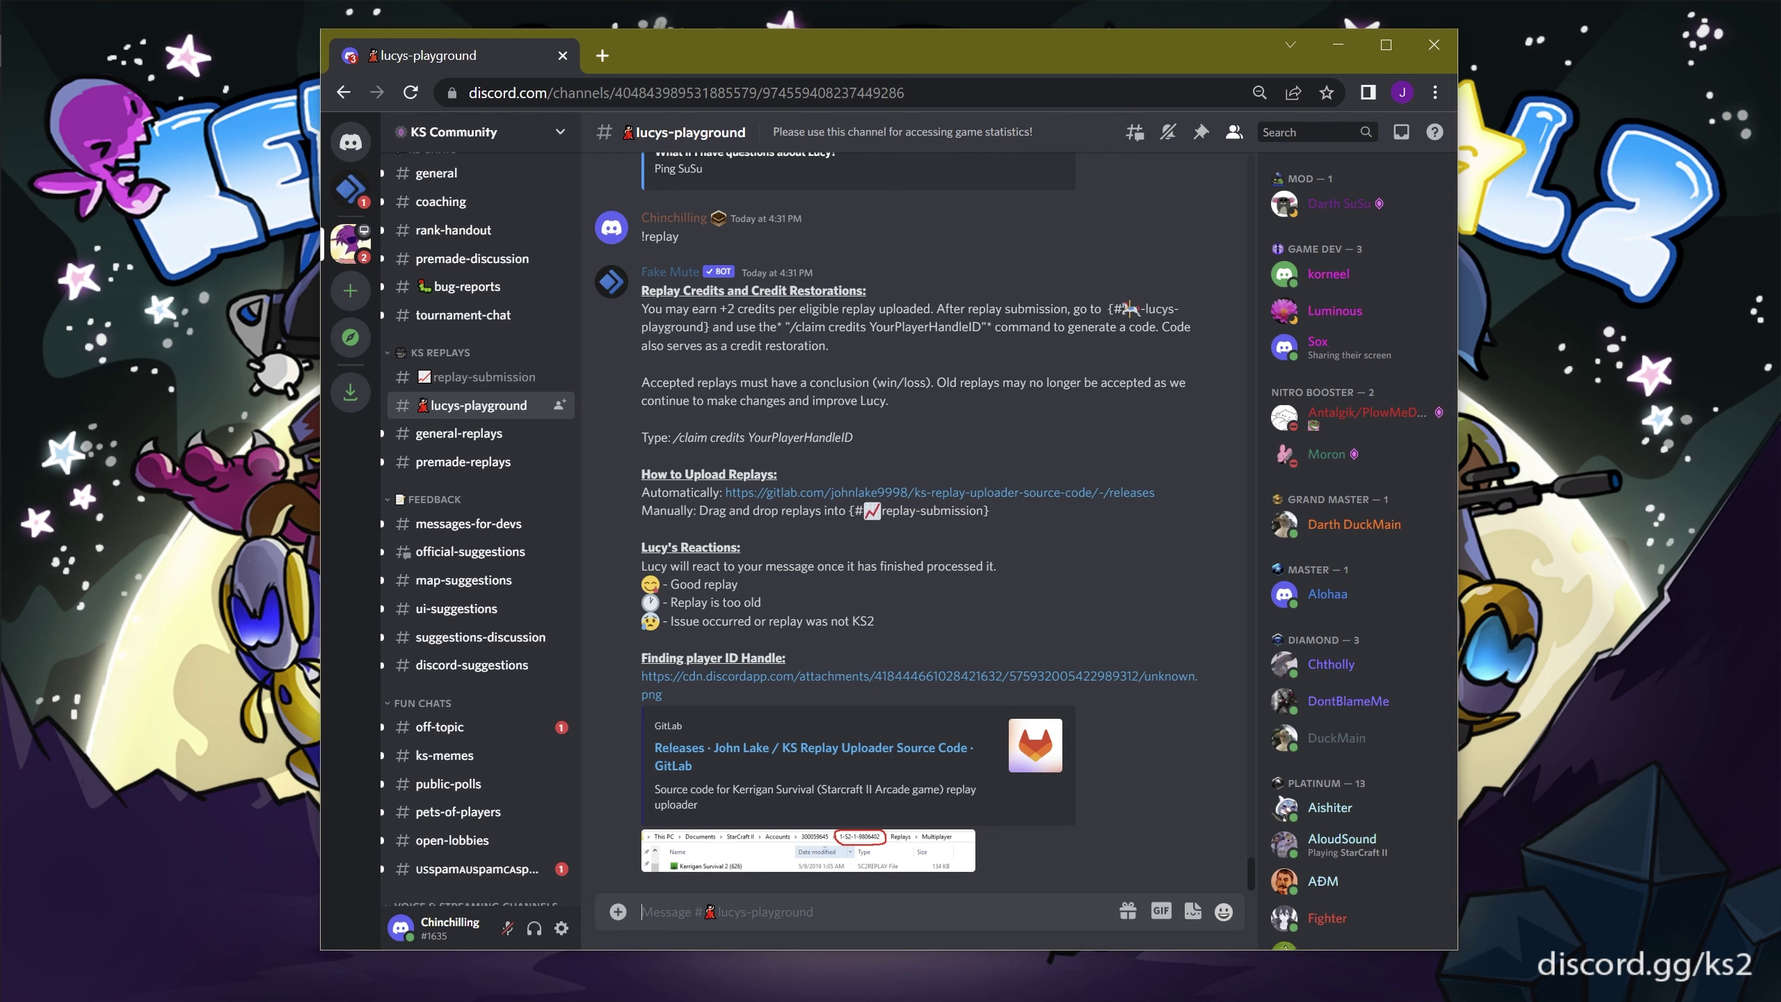
{"action": "left_click", "coordinate": [489, 379]}
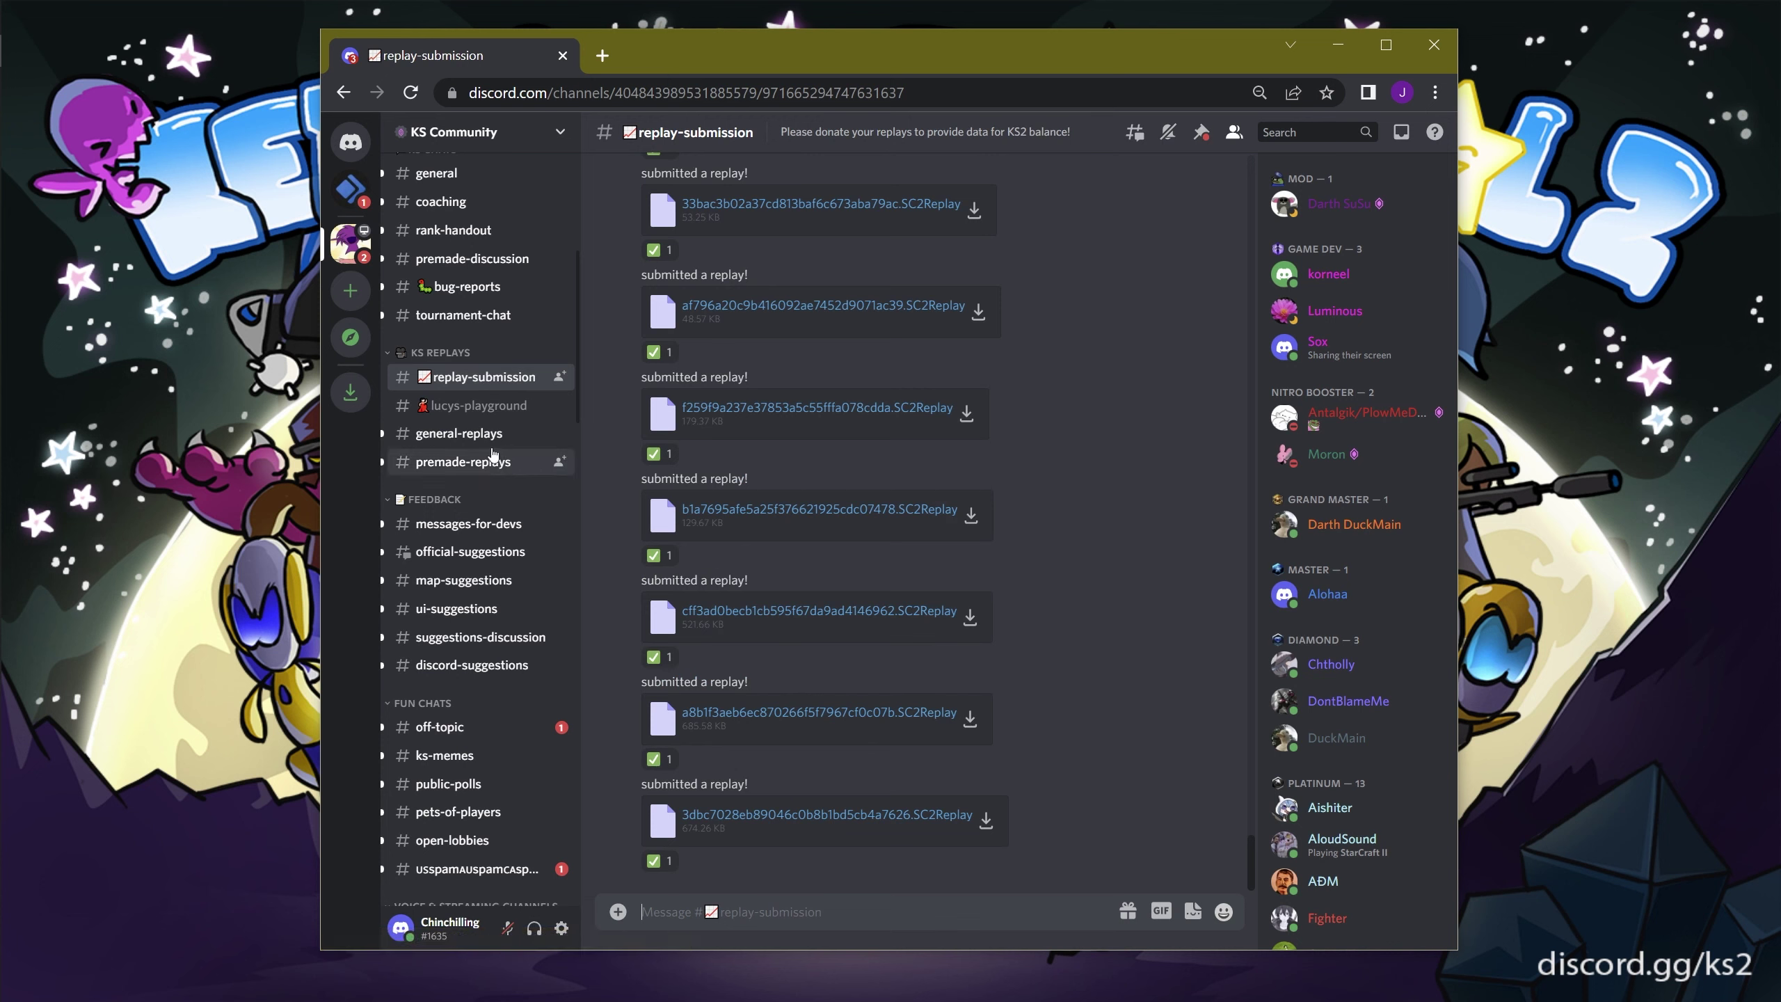
{"action": "left_click", "coordinate": [476, 405]}
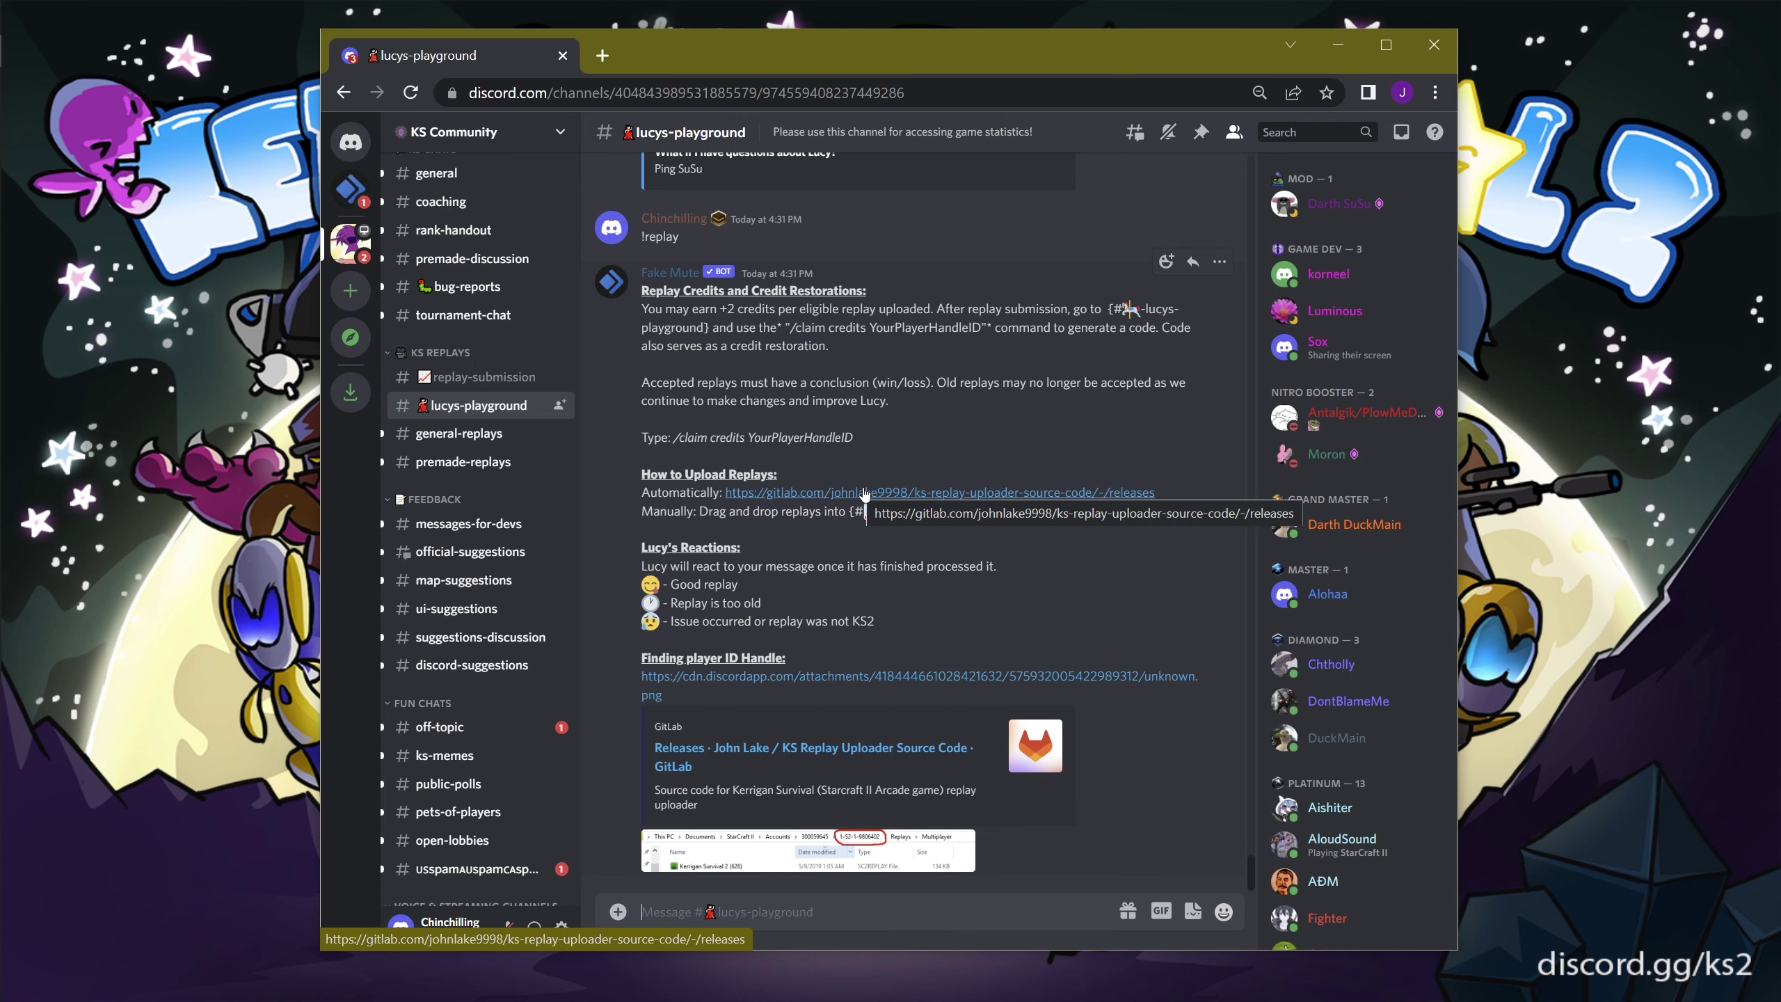
Step: Follow the automatic uploader link to GitLab and download and open KSReplayUploader.zip from KS Replay Uploader v1.04
{"action": "left_click", "coordinate": [1008, 493]}
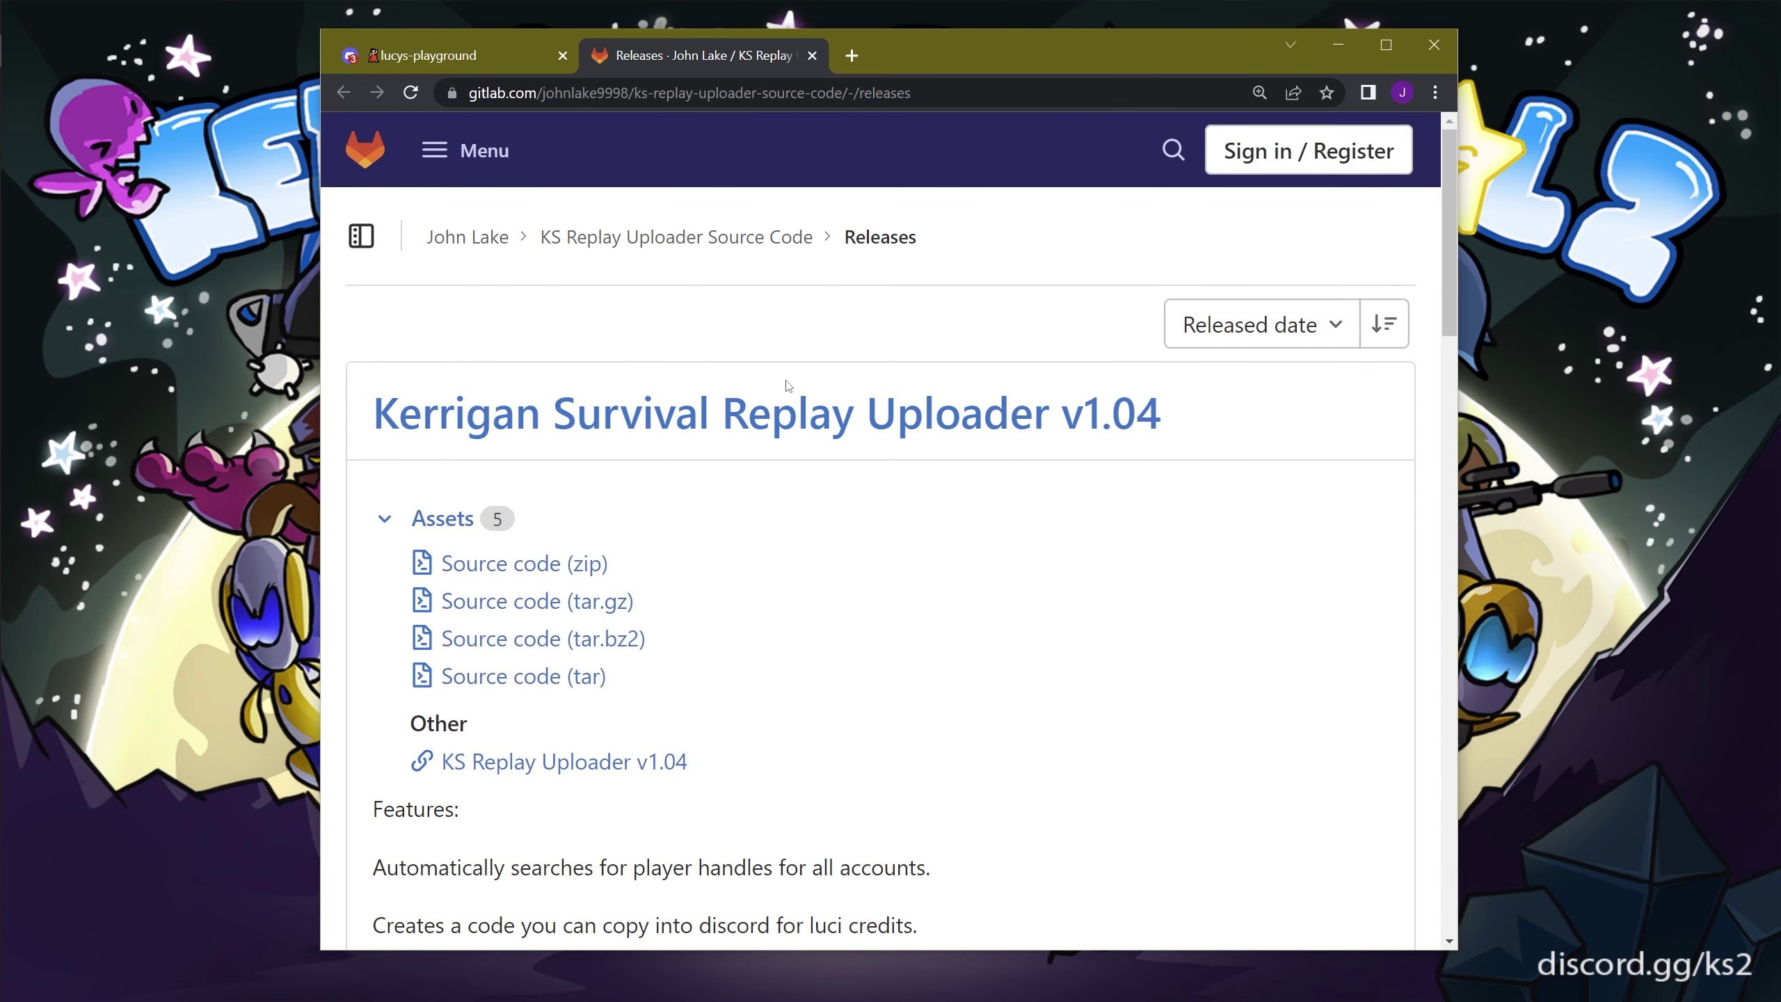
{"action": "scroll", "coordinate": [789, 385], "scroll_direction": "down", "scroll_amount": 3}
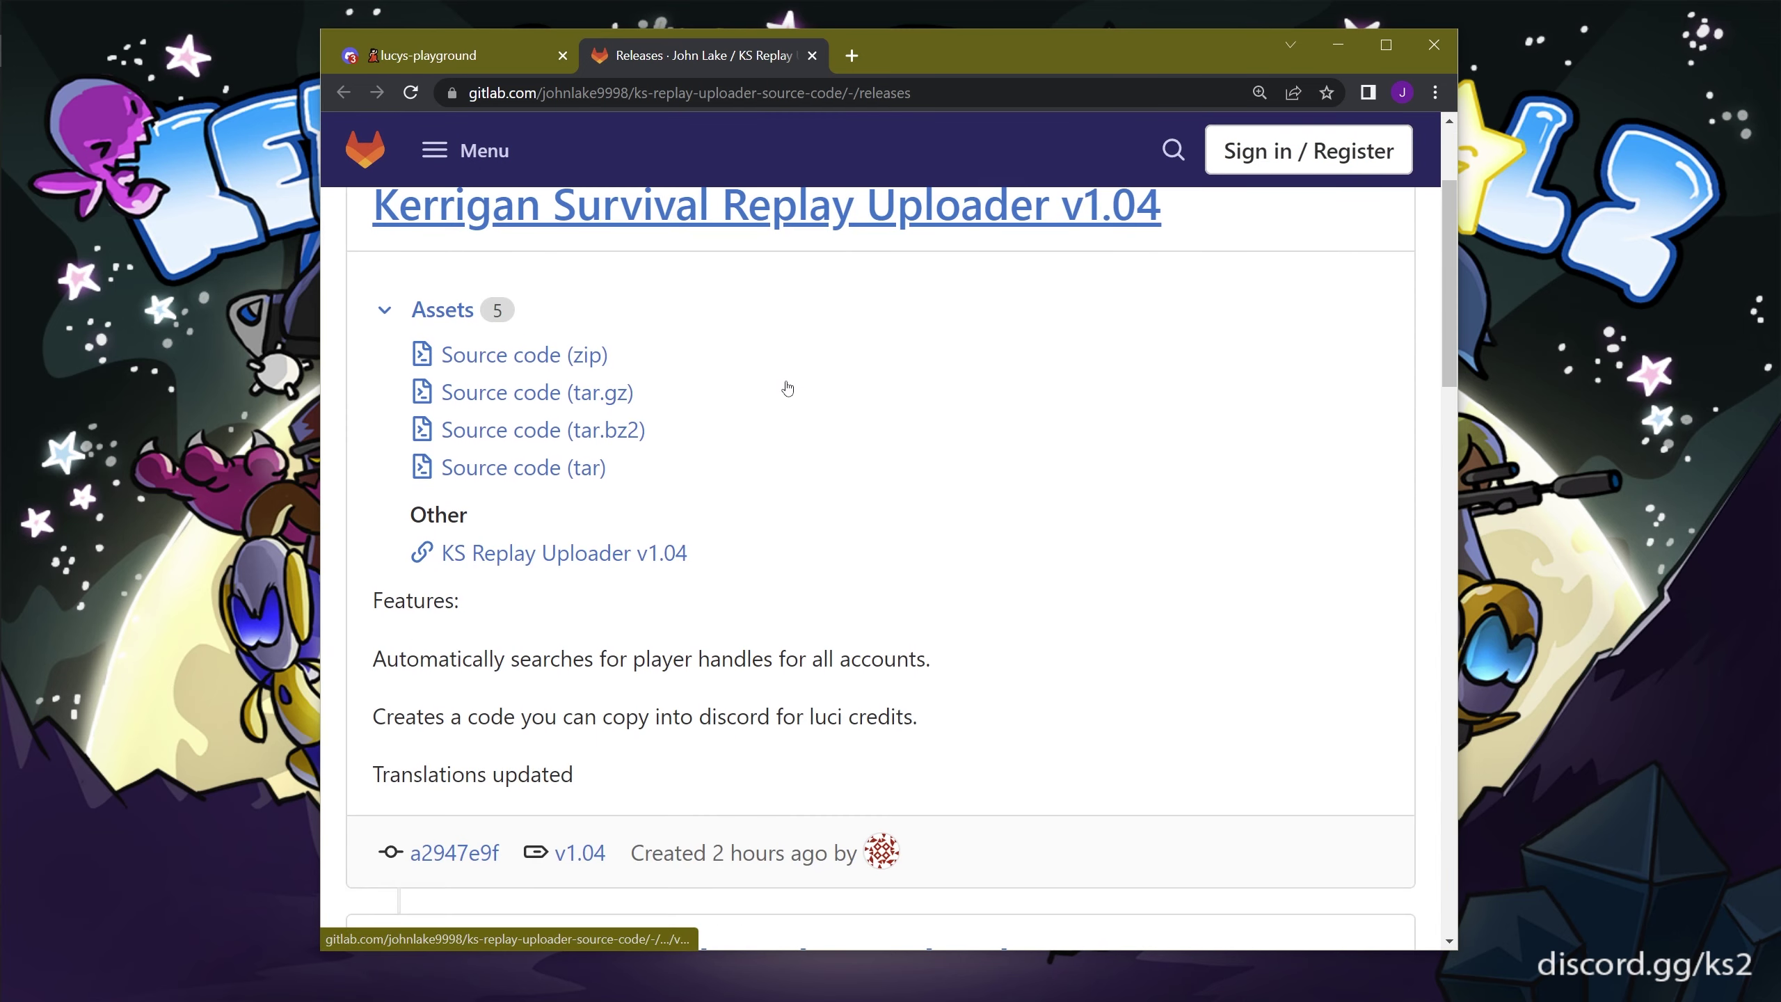
{"action": "left_click", "coordinate": [552, 556]}
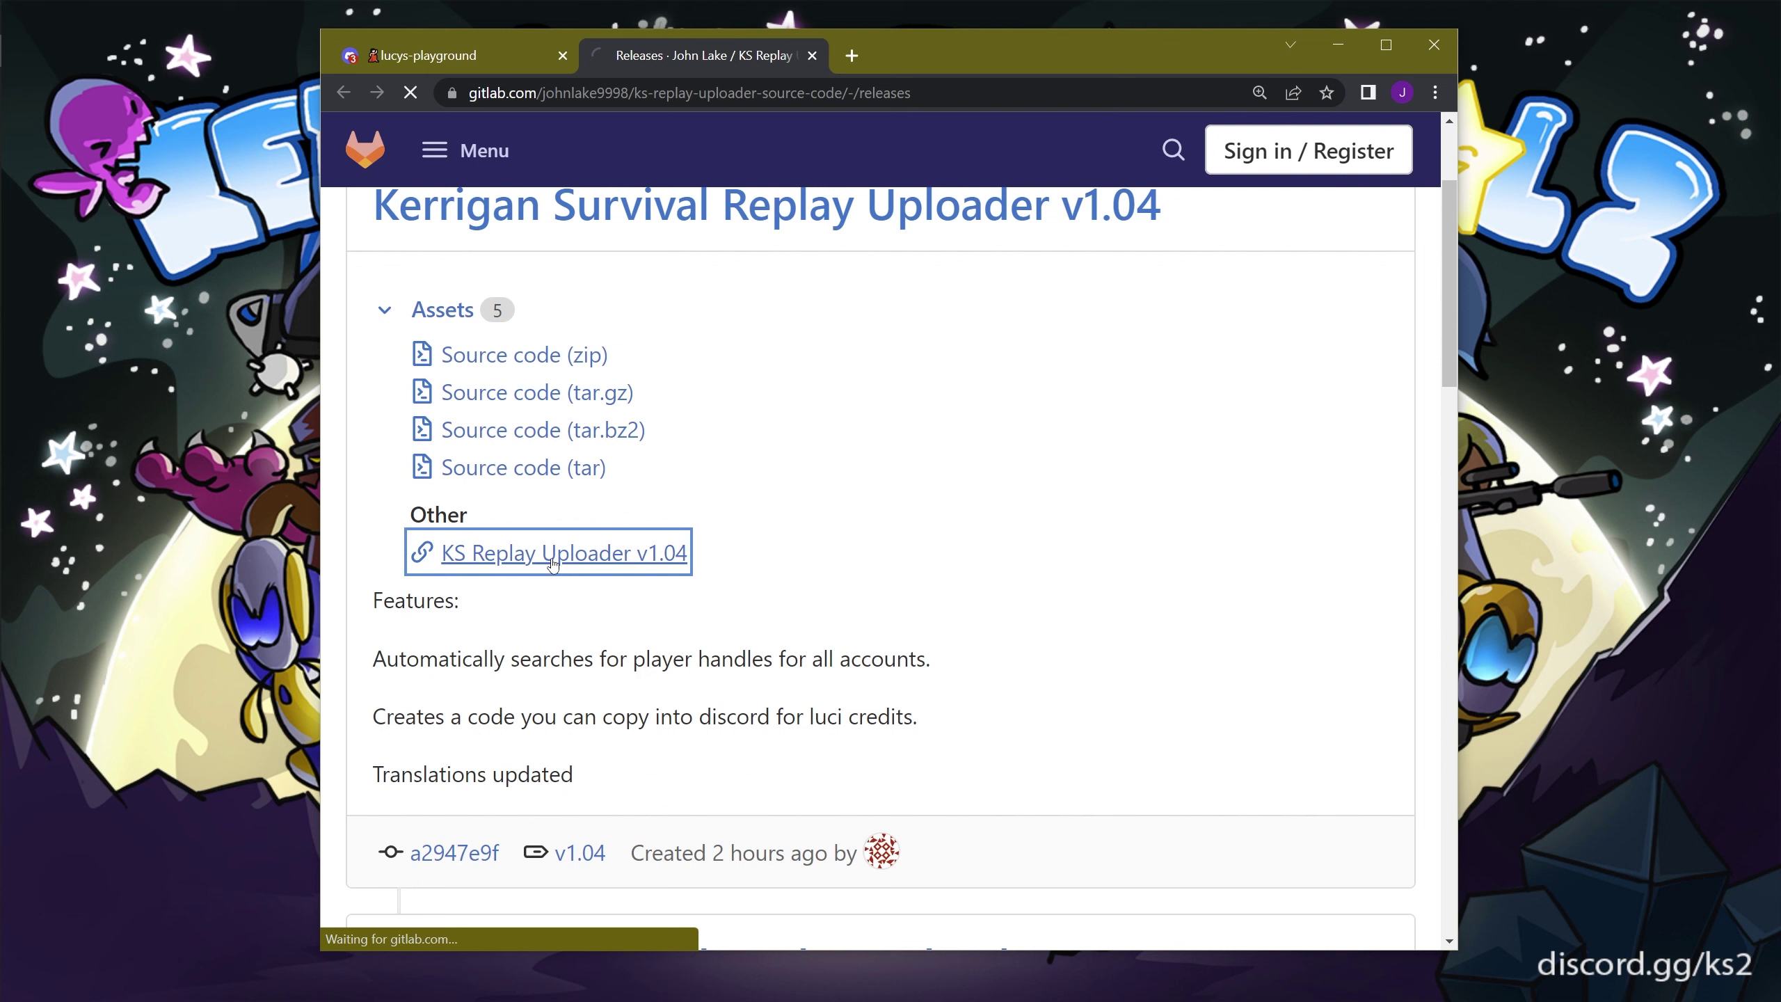
{"action": "scroll", "coordinate": [772, 649], "scroll_direction": "down", "scroll_amount": 3}
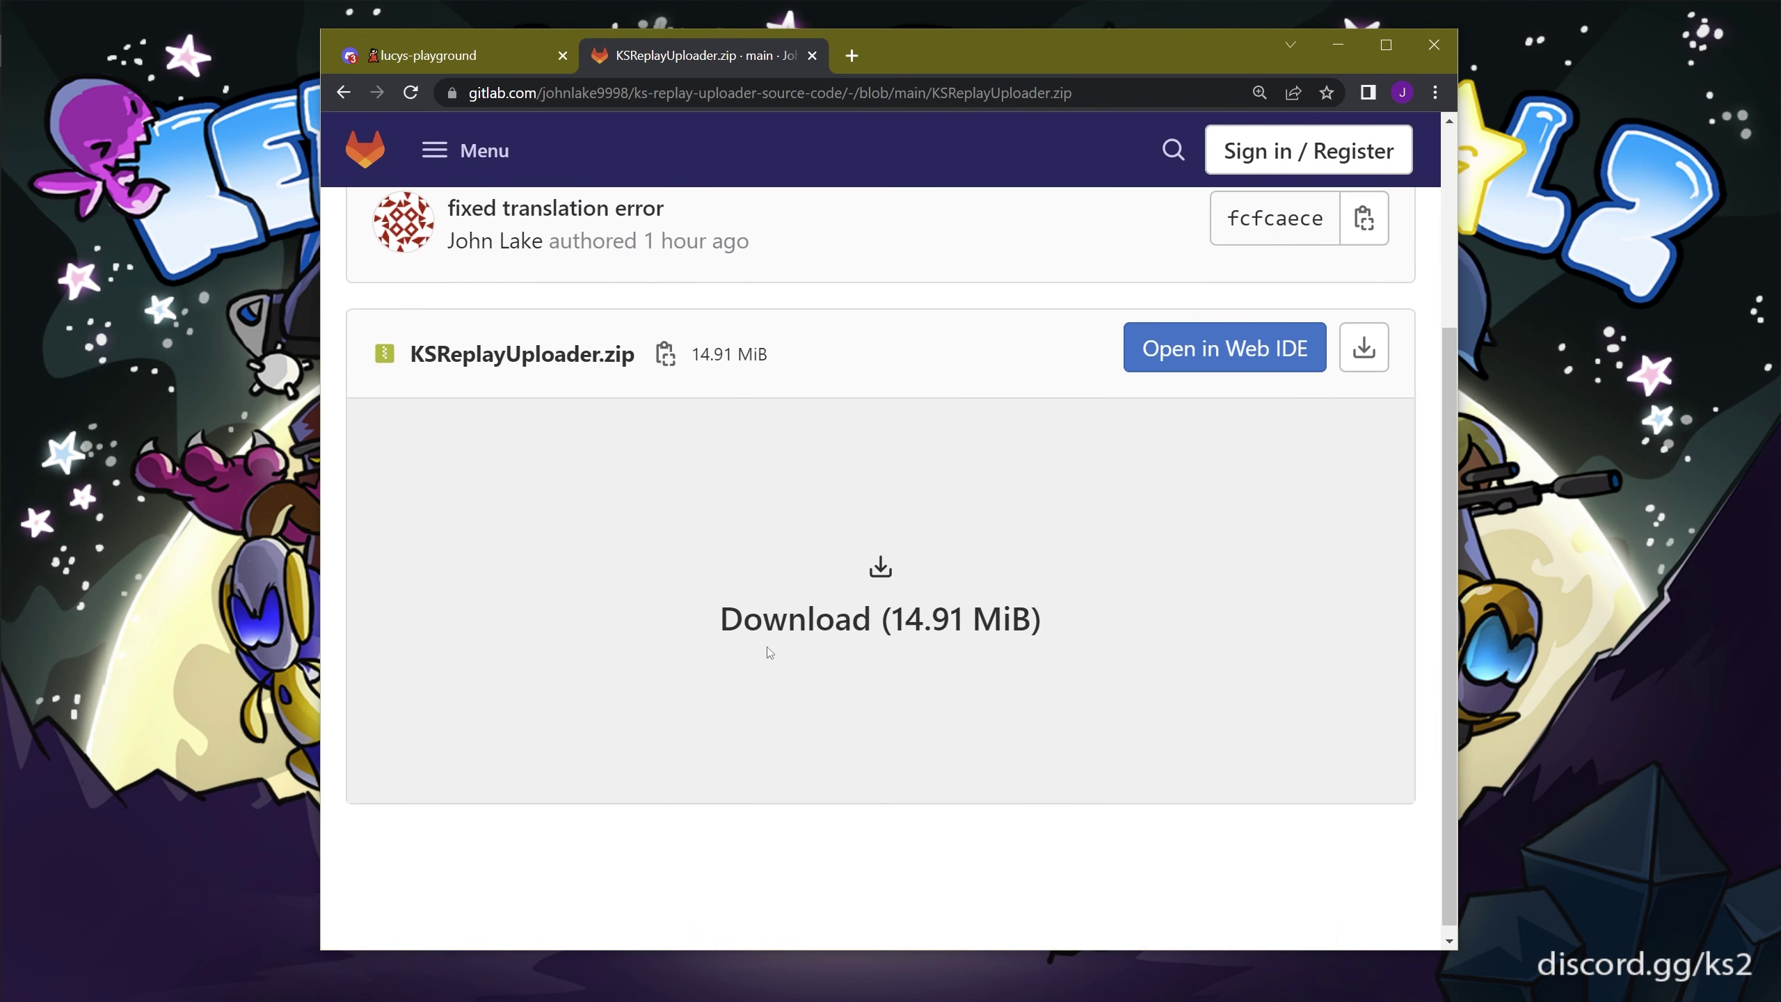
{"action": "left_click", "coordinate": [841, 620]}
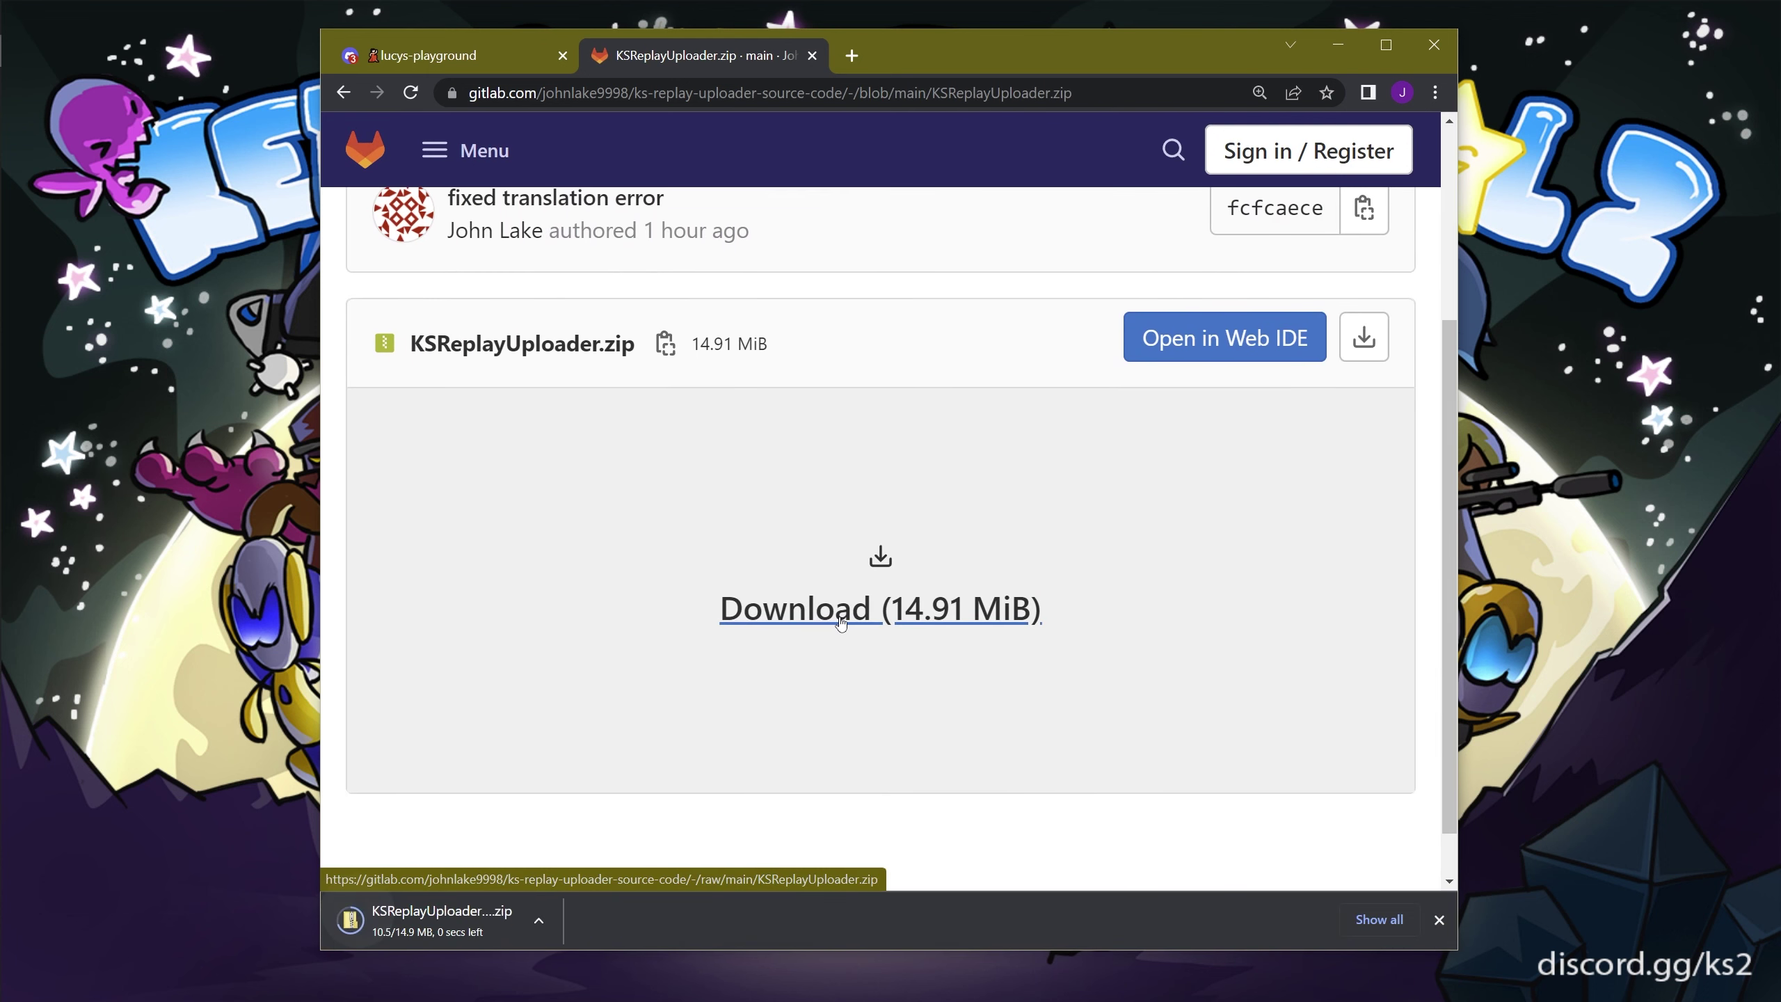
{"action": "left_click", "coordinate": [457, 924]}
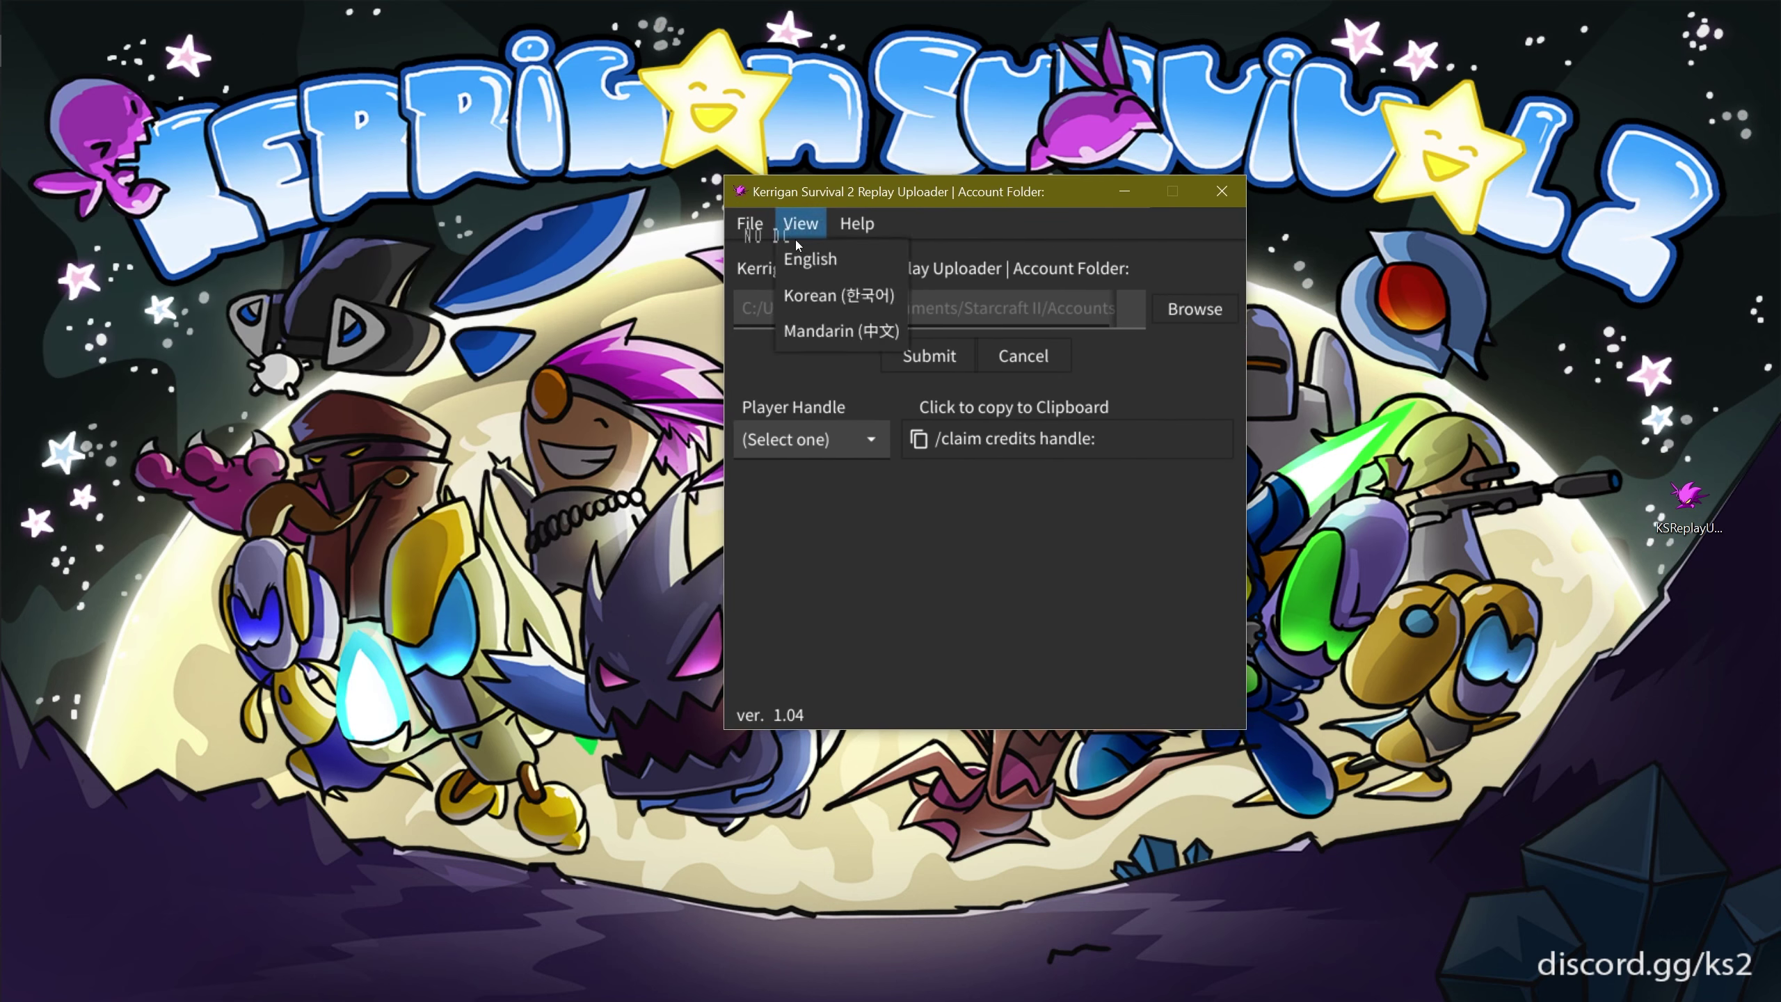
Step: In the Kerrigan Survival 2 Replay Uploader, select Documents/Starcraft II/Accounts as the account folder
{"action": "left_click", "coordinate": [827, 307]}
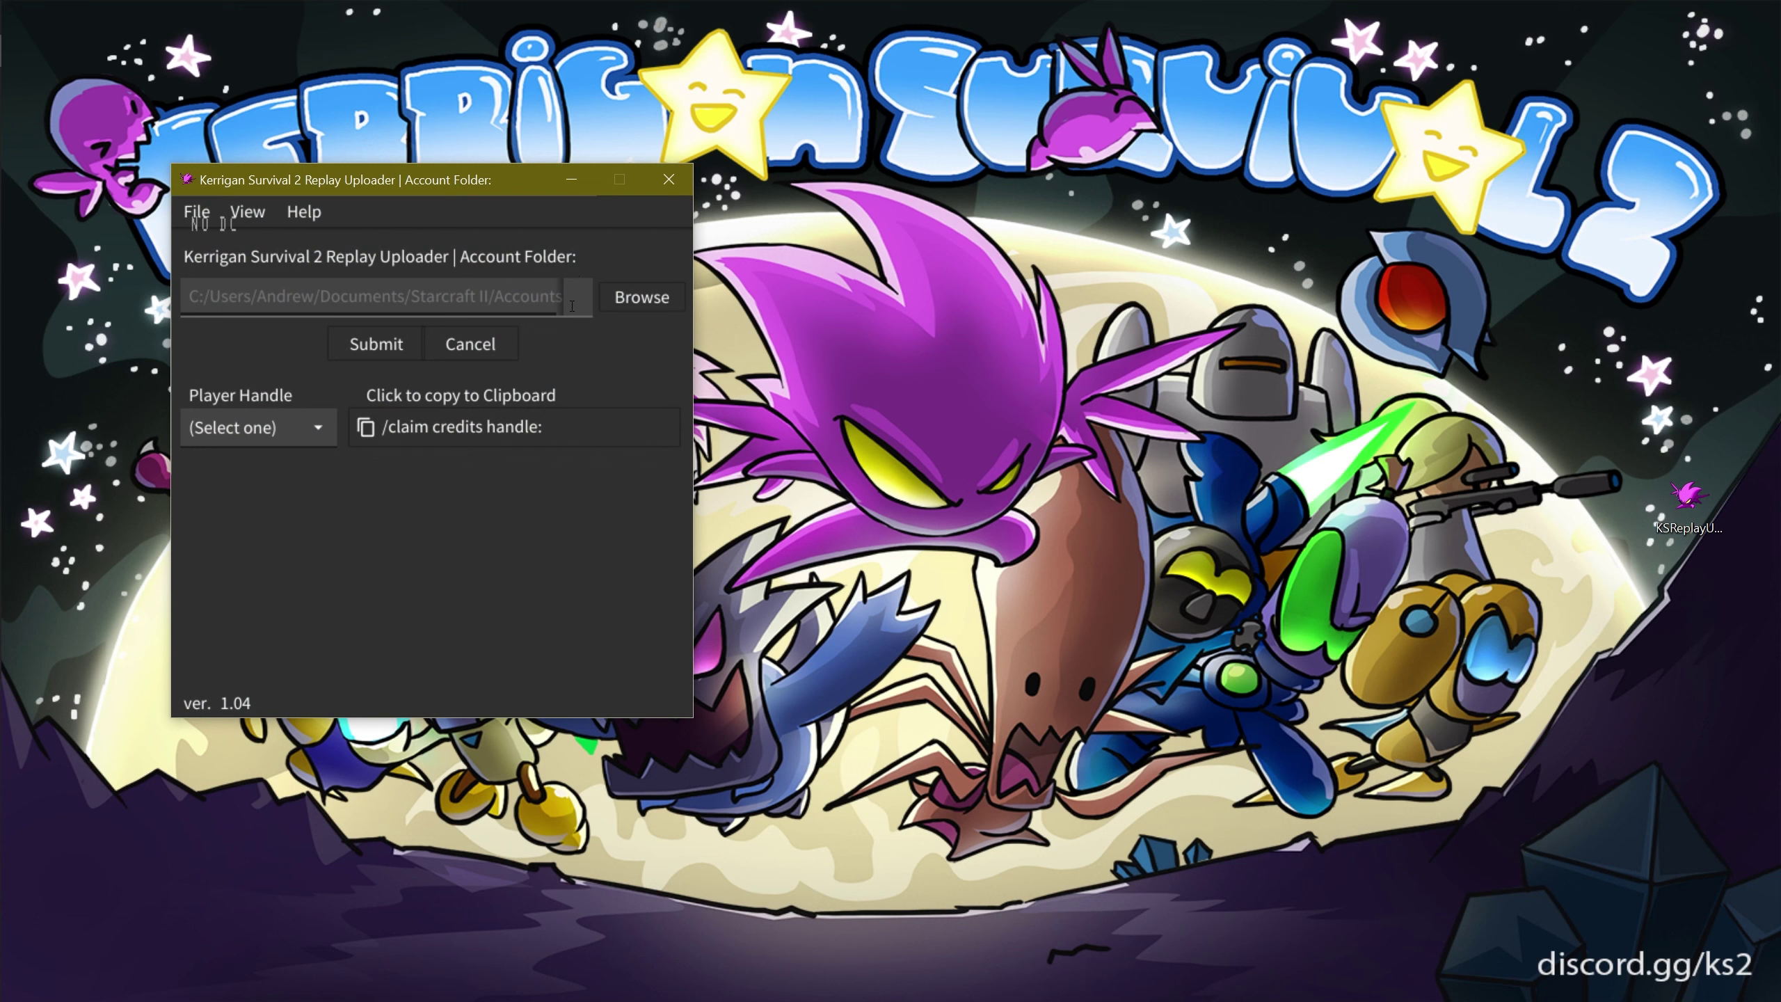
{"action": "left_click_drag", "start_coordinate": [209, 297], "coordinate": [573, 306]}
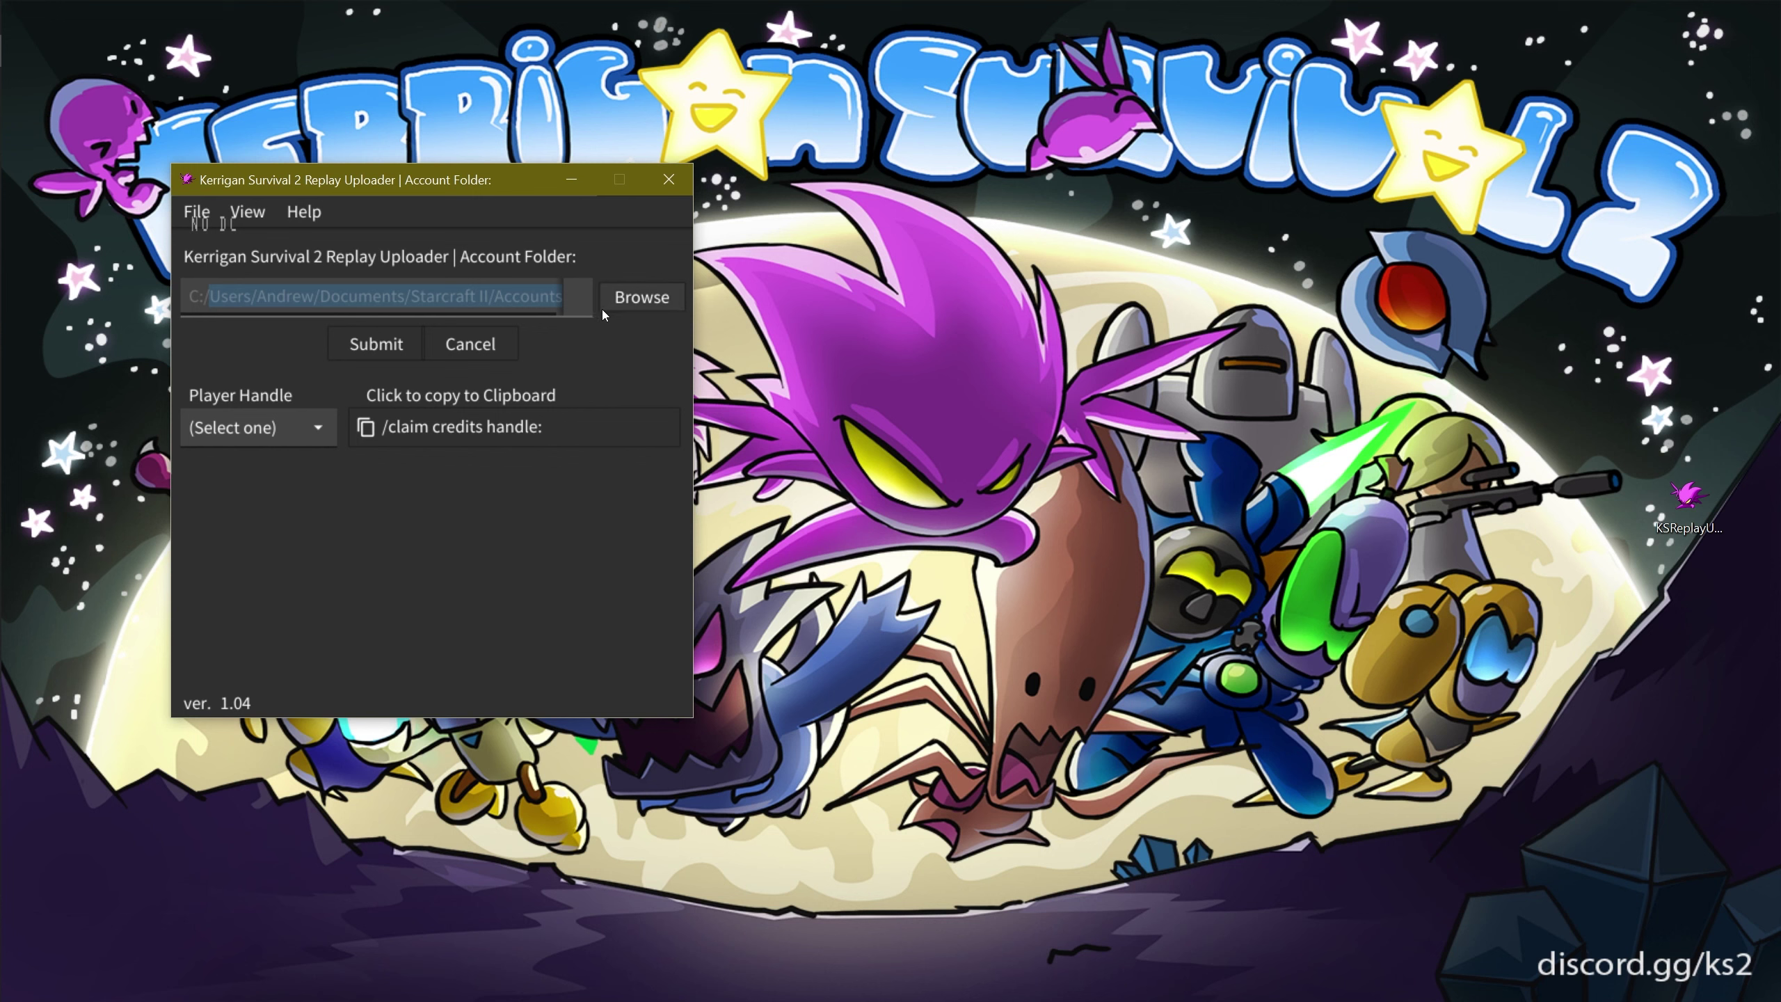
{"action": "left_click", "coordinate": [602, 309]}
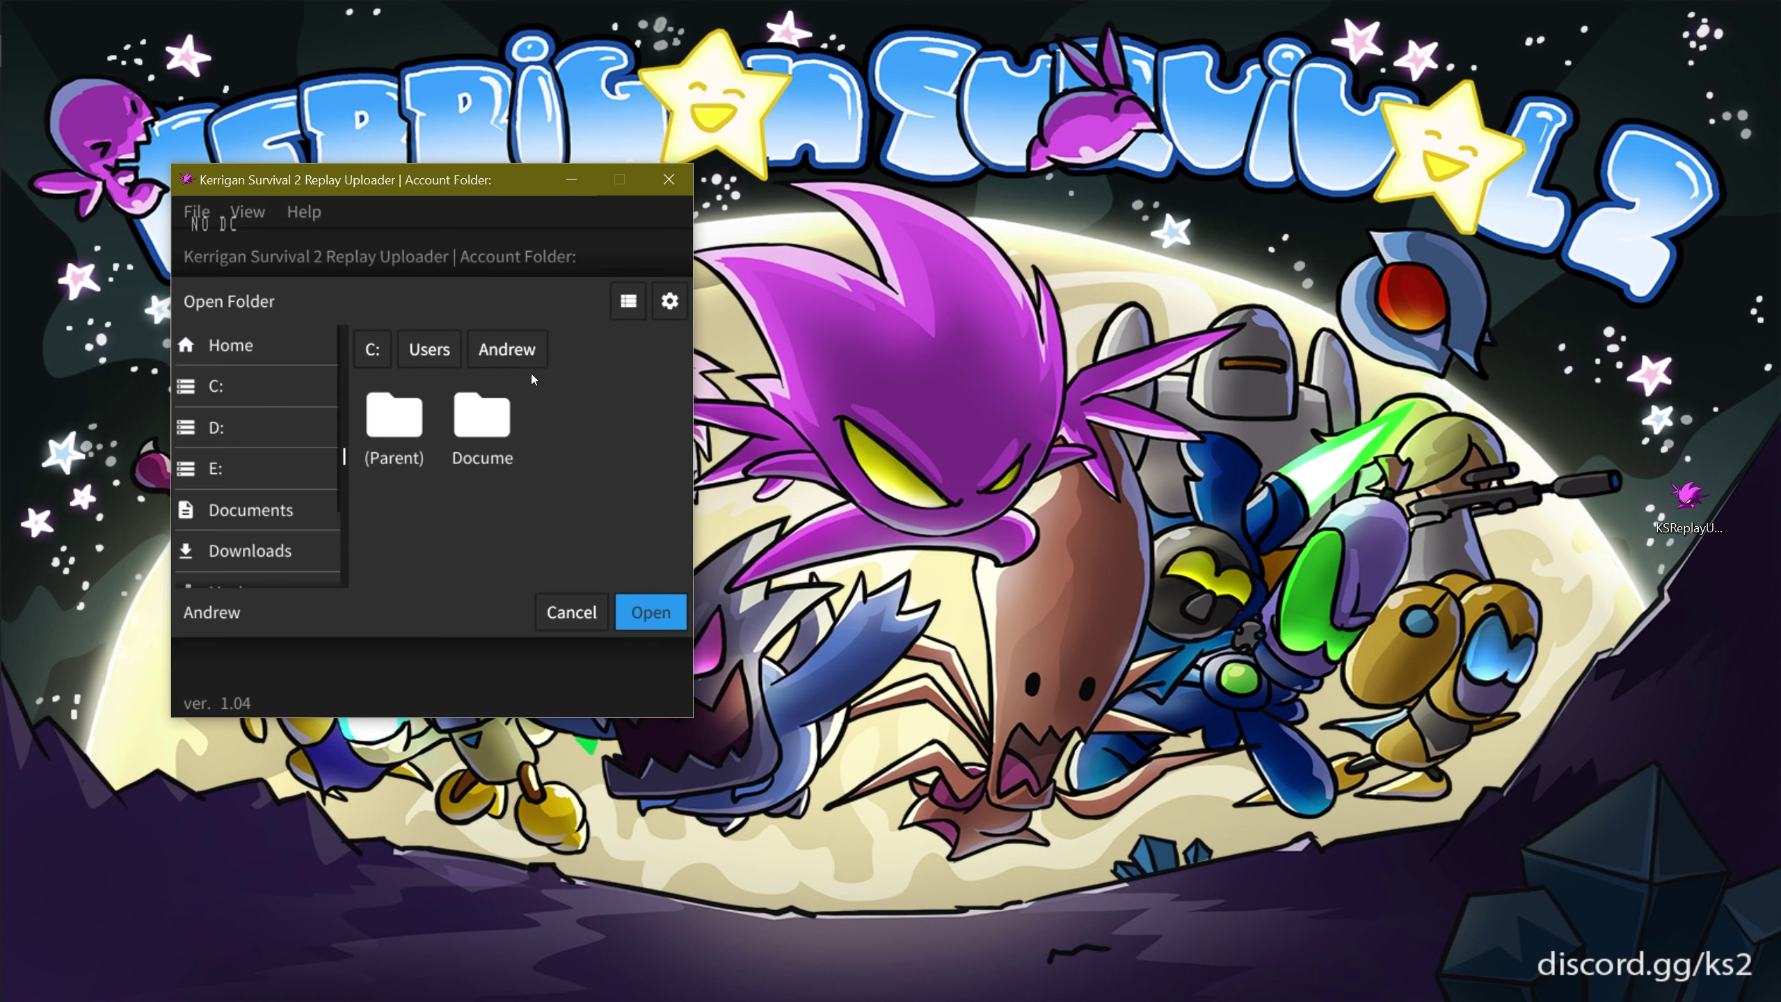
{"action": "double_click", "coordinate": [482, 419]}
{"action": "double_click", "coordinate": [482, 419]}
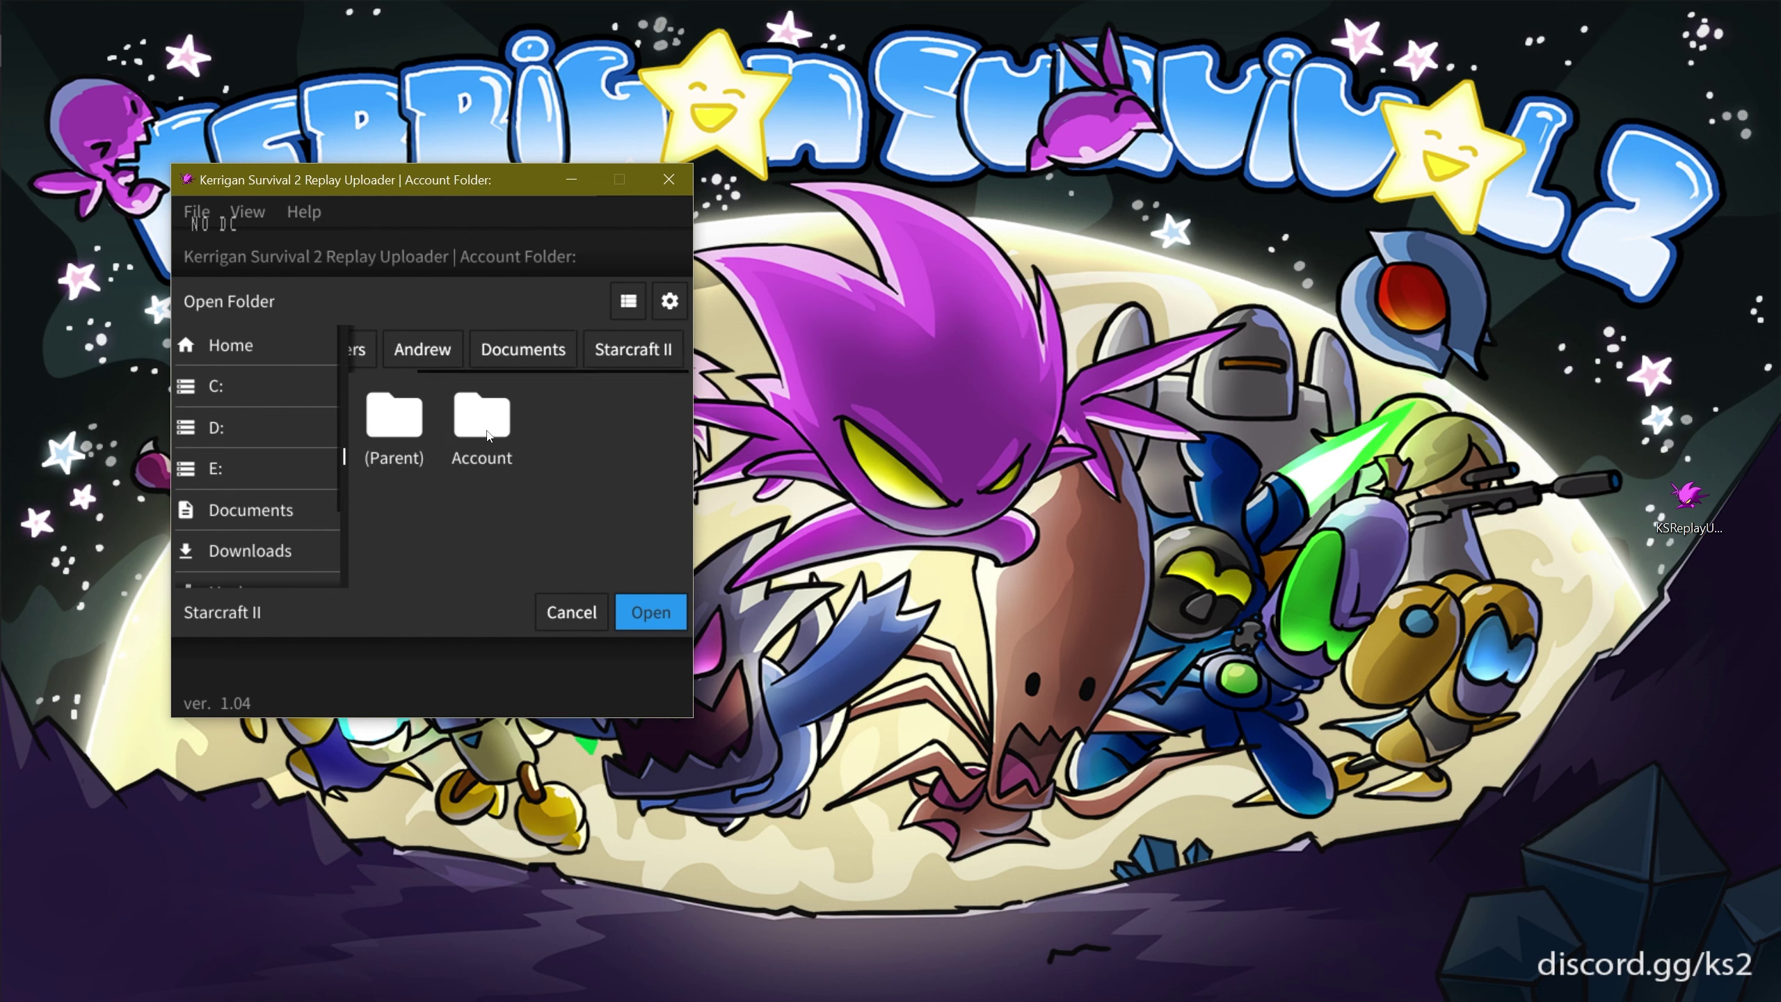
{"action": "double_click", "coordinate": [483, 419]}
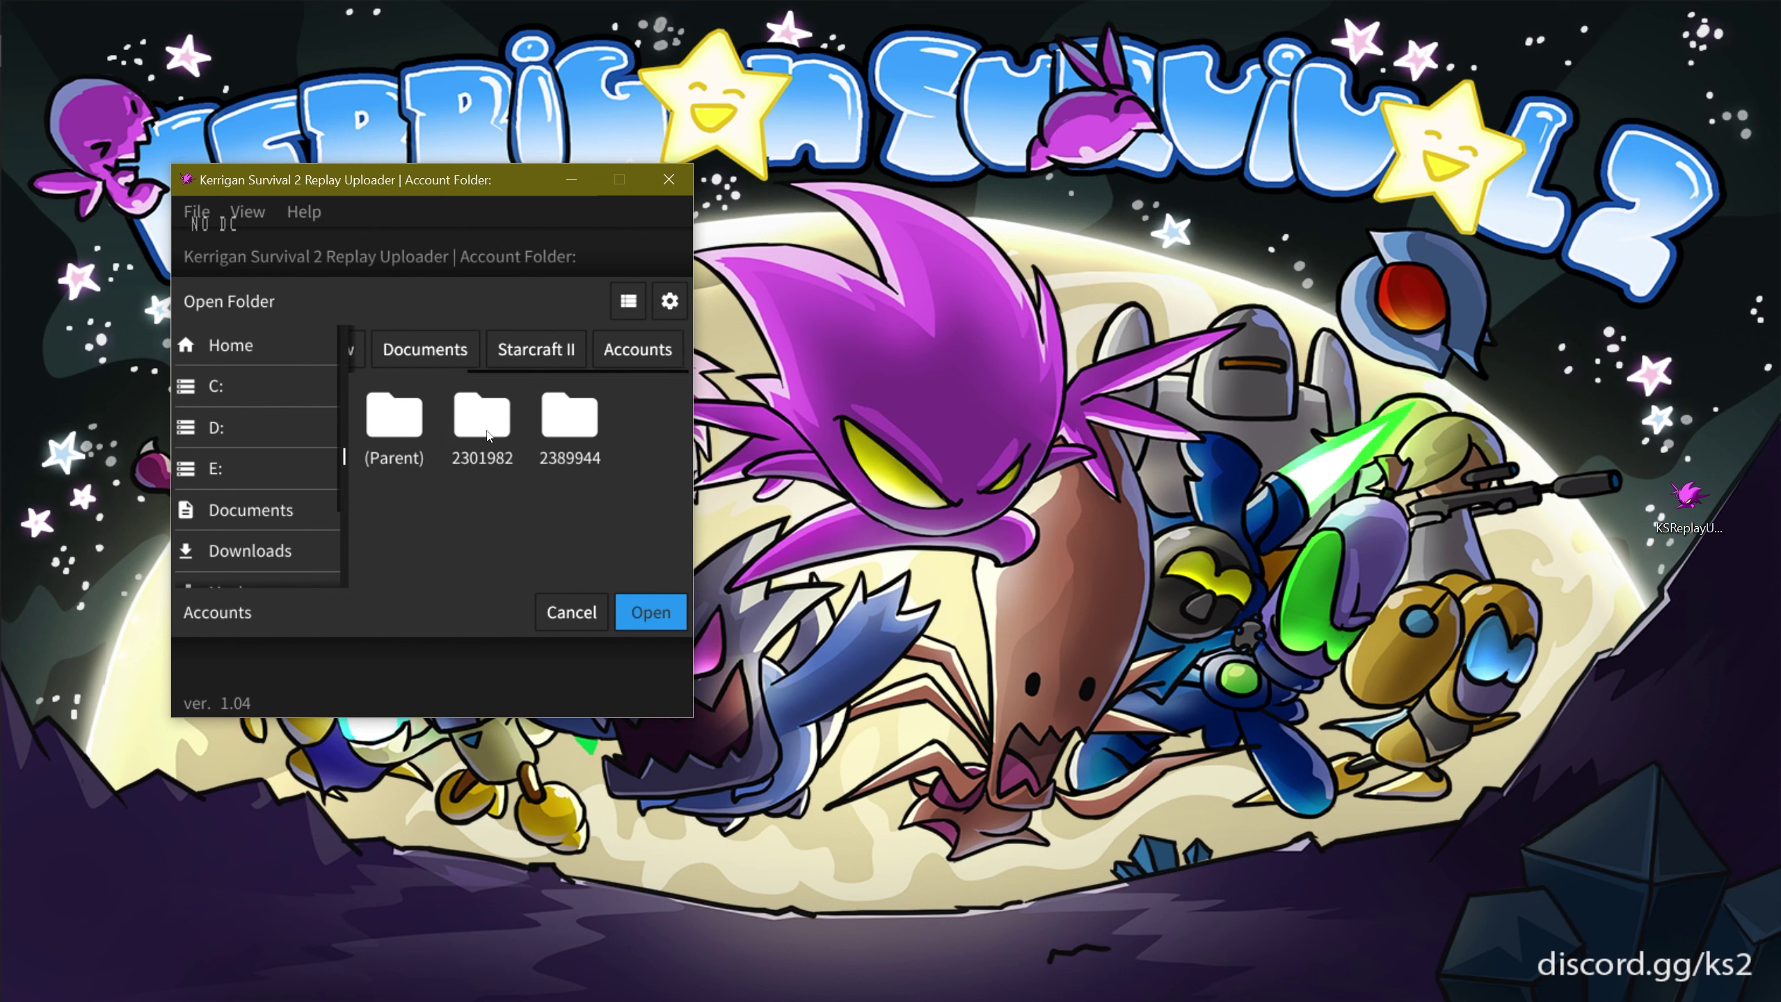
{"action": "left_click", "coordinate": [650, 610]}
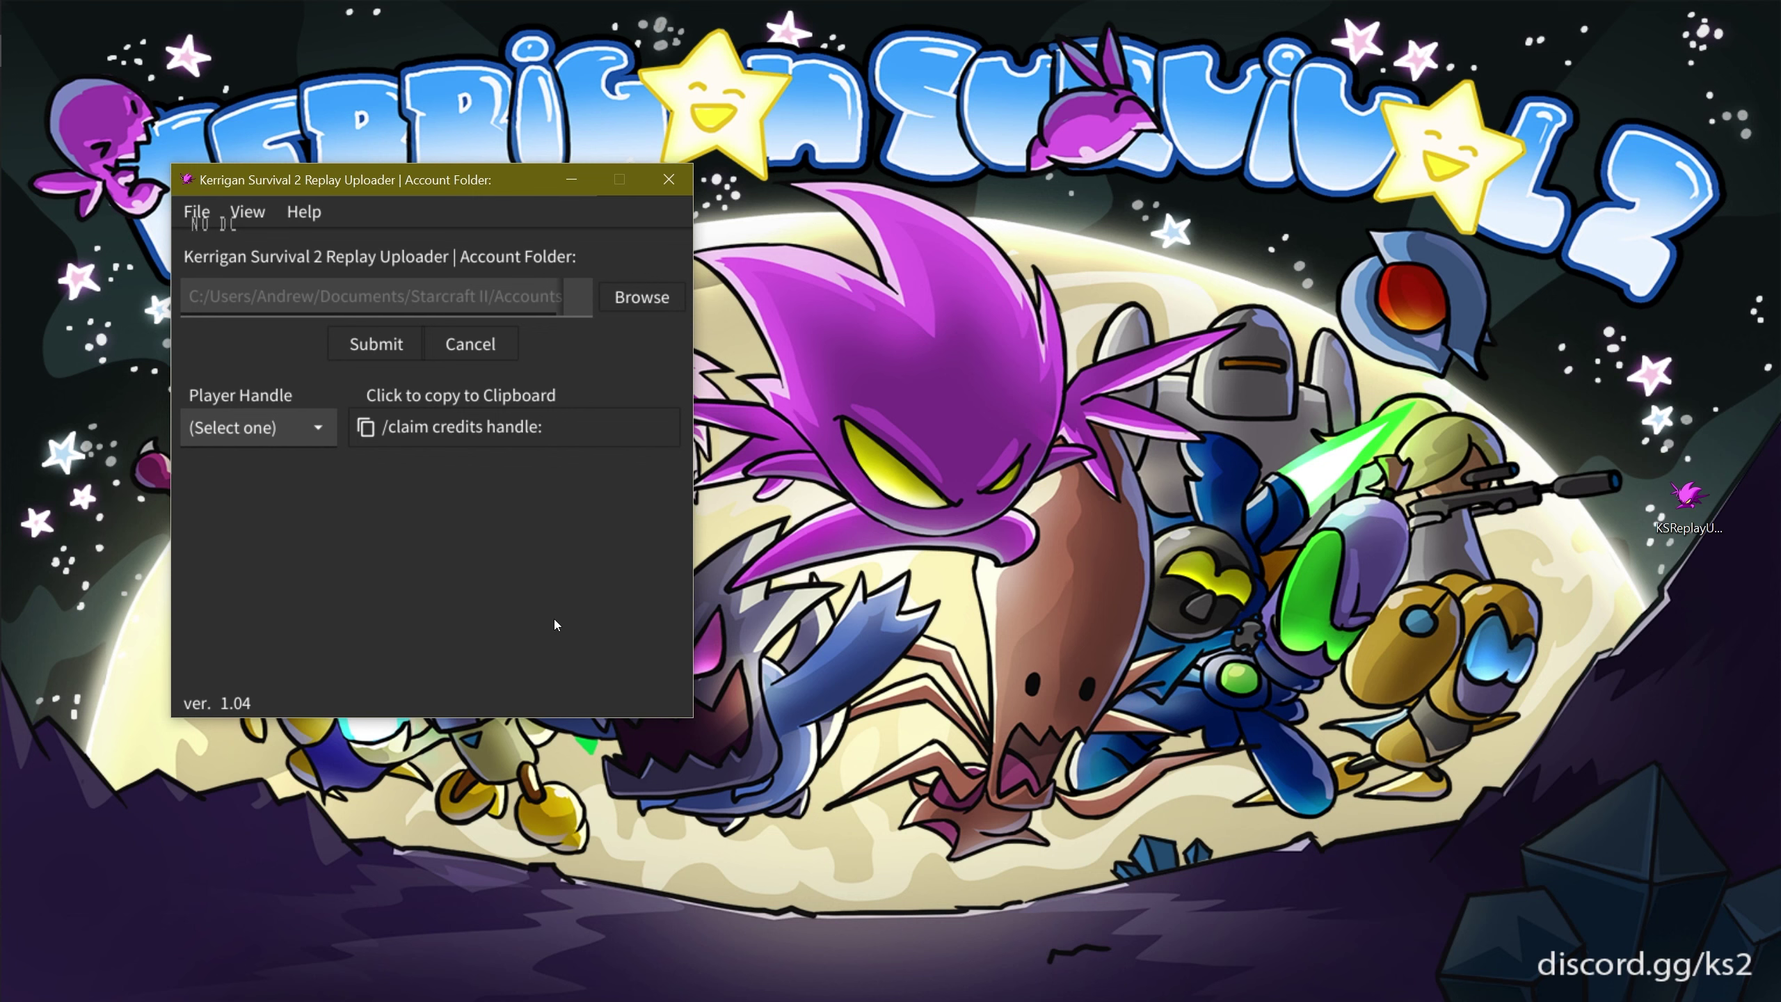
Step: Submit the replays from the account folder and check the replay-submission channel in Discord
{"action": "left_click", "coordinate": [375, 344]}
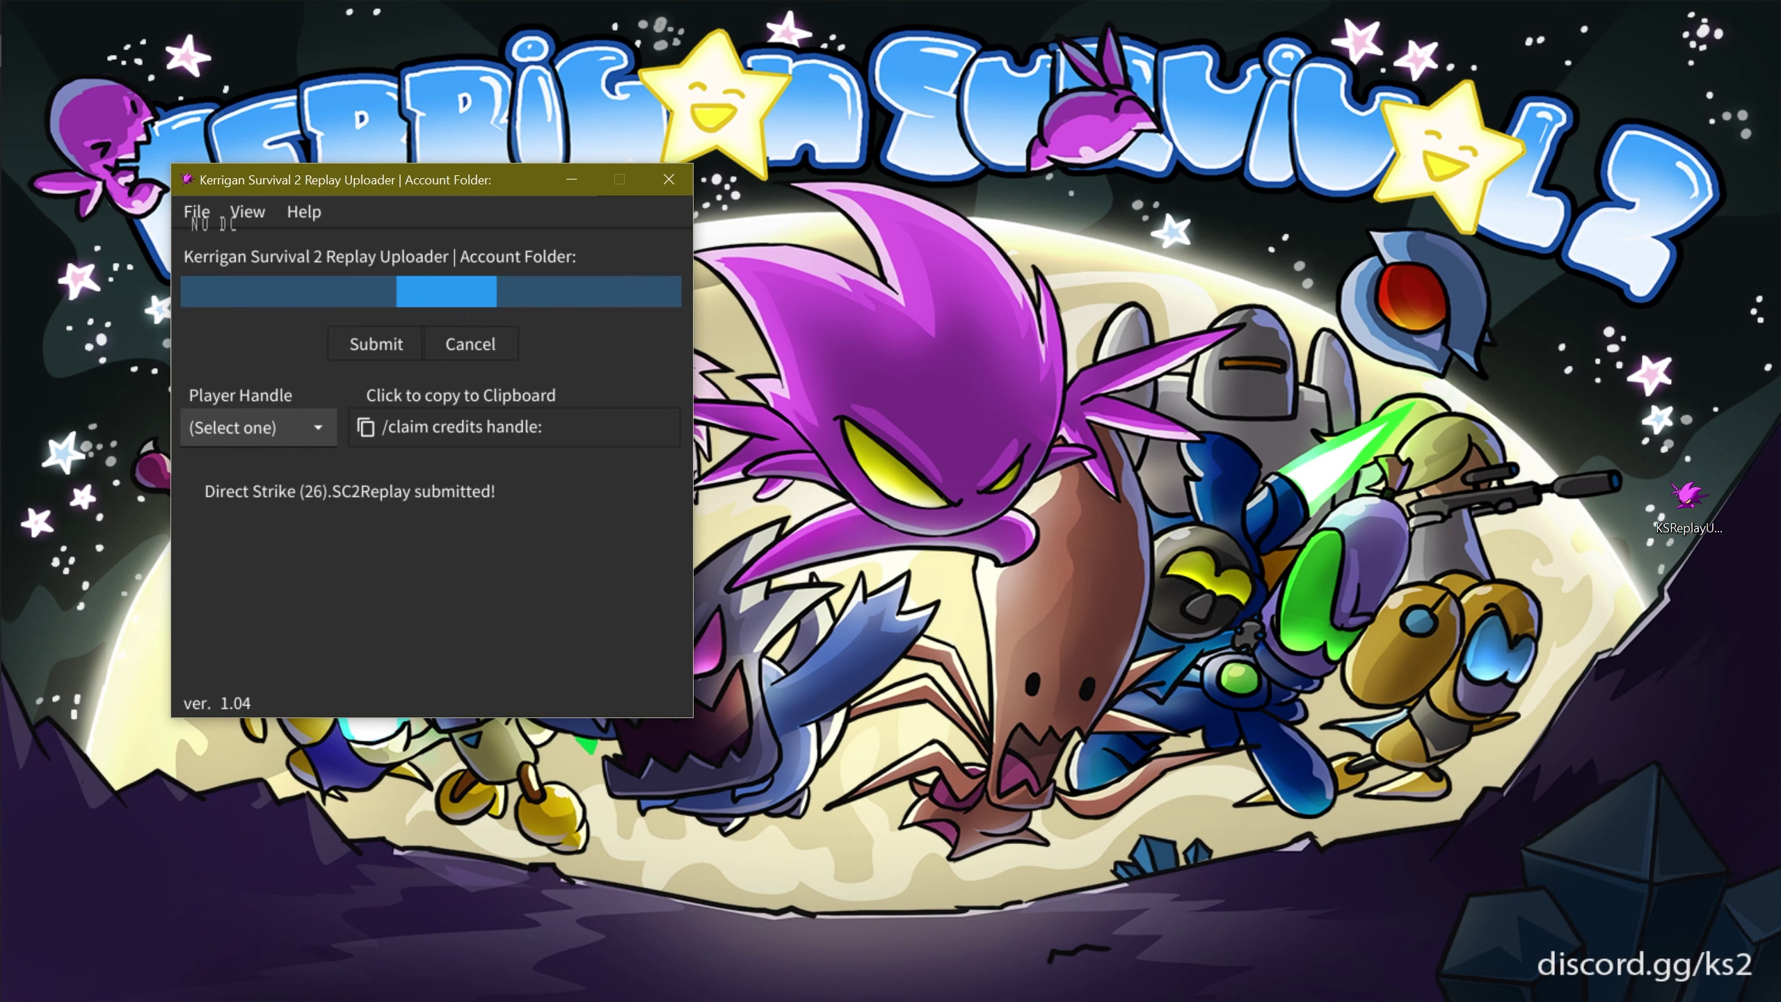
{"action": "key", "text": "alt+Tab"}
{"action": "left_click_drag", "start_coordinate": [1197, 65], "coordinate": [1355, 36]}
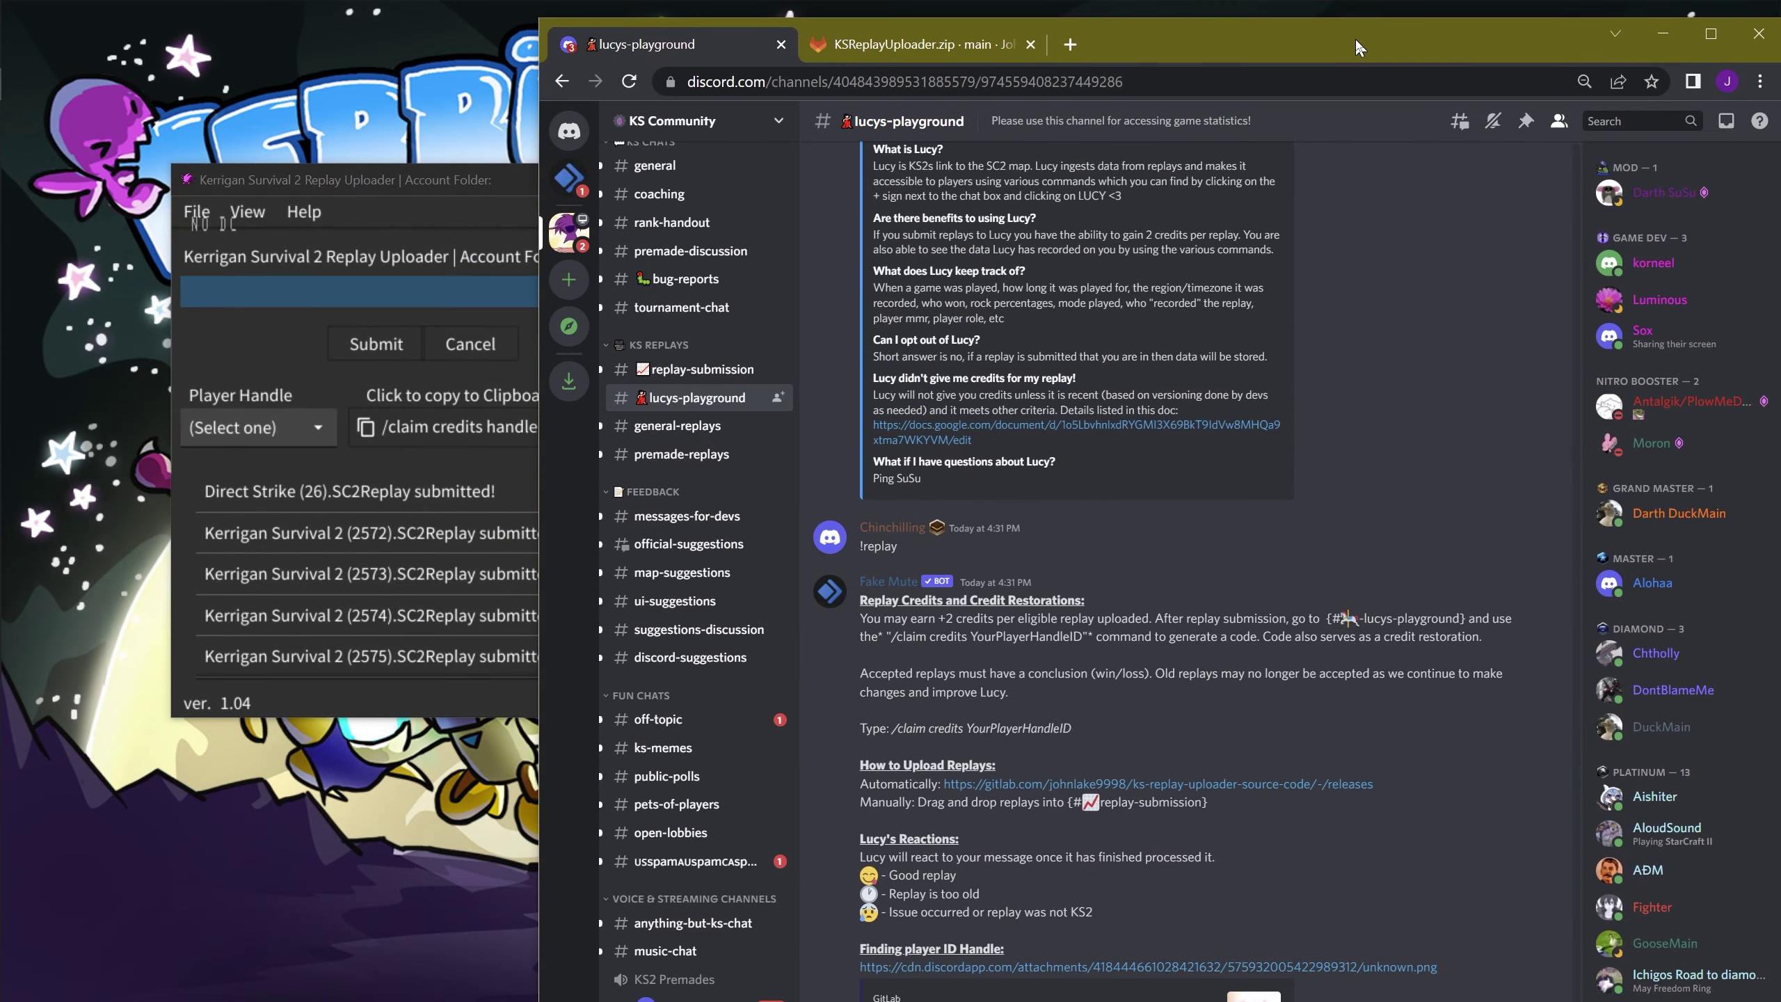
{"action": "left_click", "coordinate": [702, 369]}
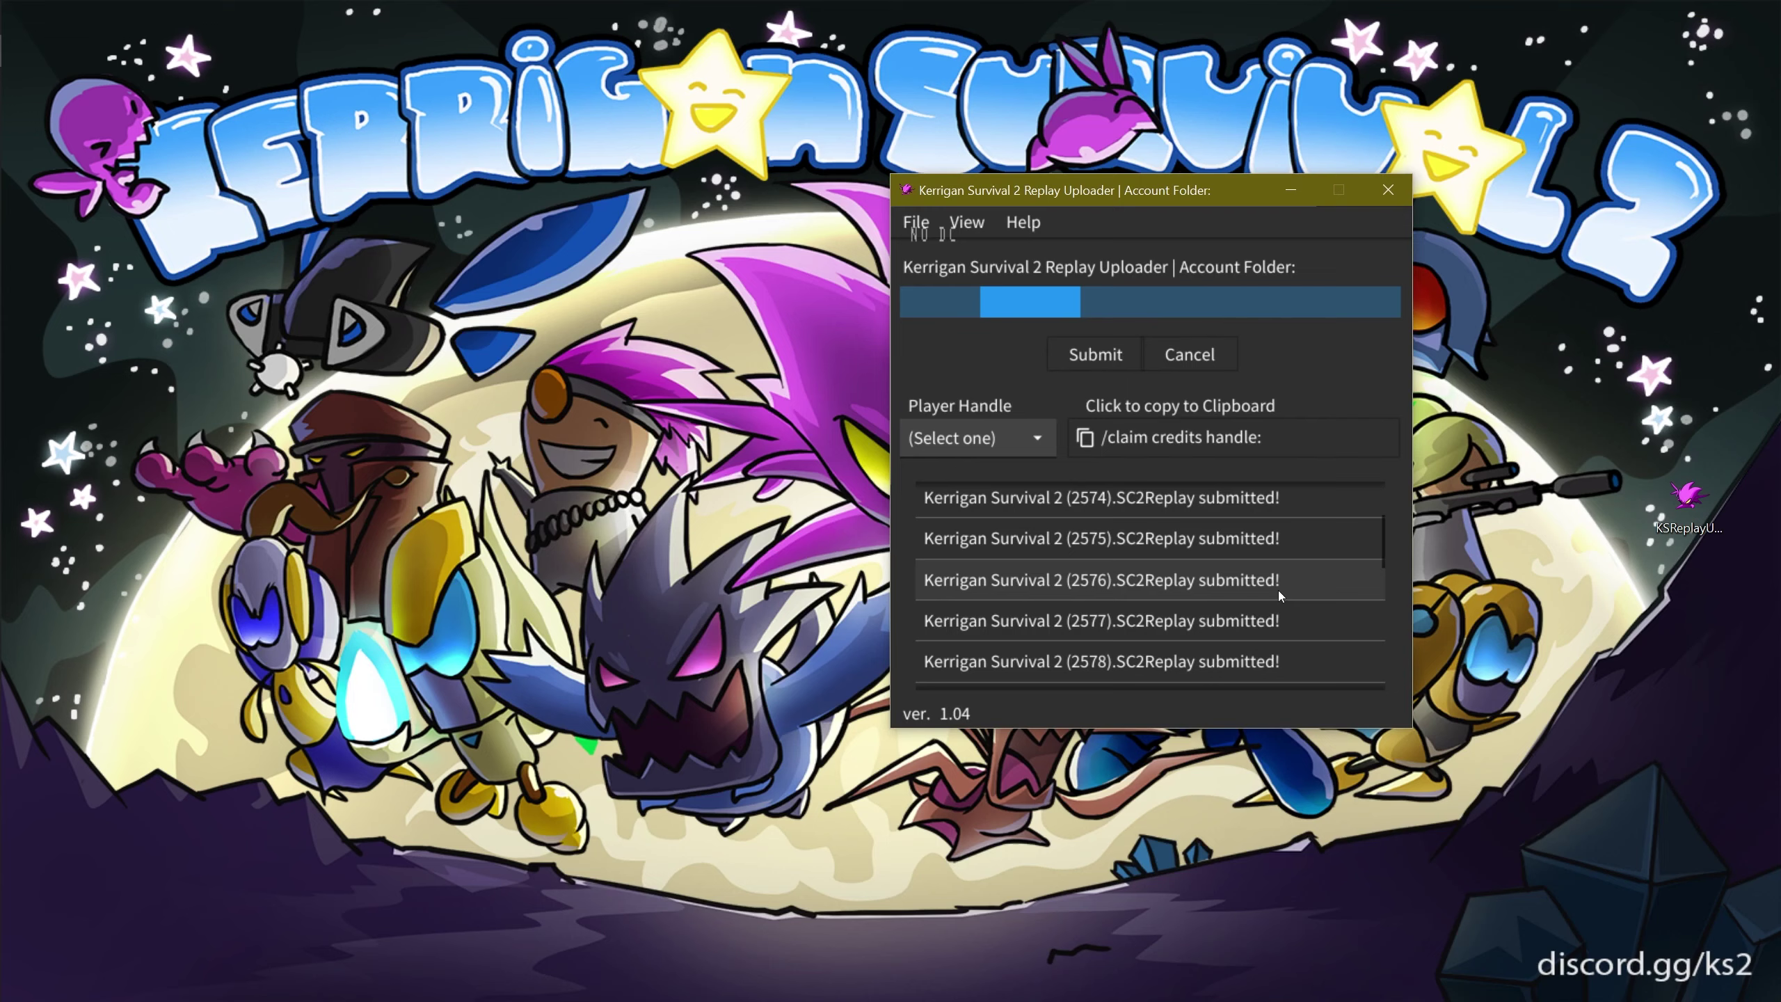
Step: Review the uploader's list of submitted replays and submit the account folder once more
{"action": "scroll", "coordinate": [1277, 595], "scroll_direction": "up", "scroll_amount": 3}
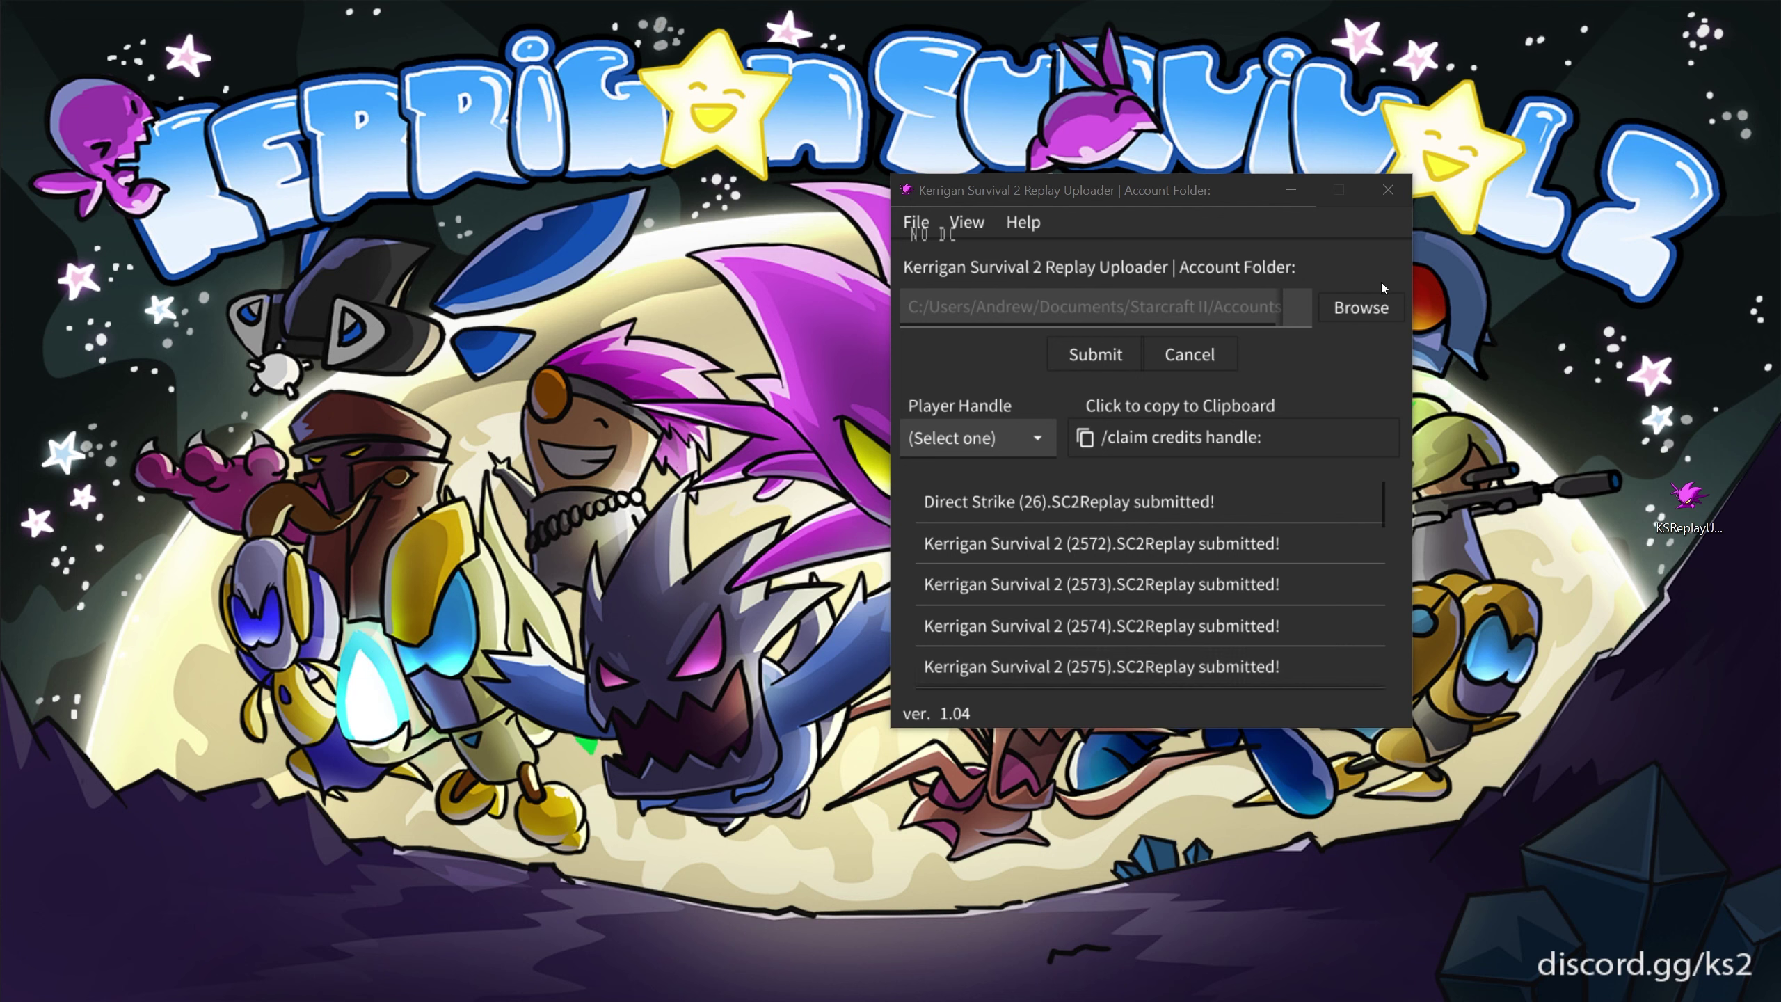
{"action": "left_click_drag", "start_coordinate": [1378, 520], "coordinate": [1383, 703]}
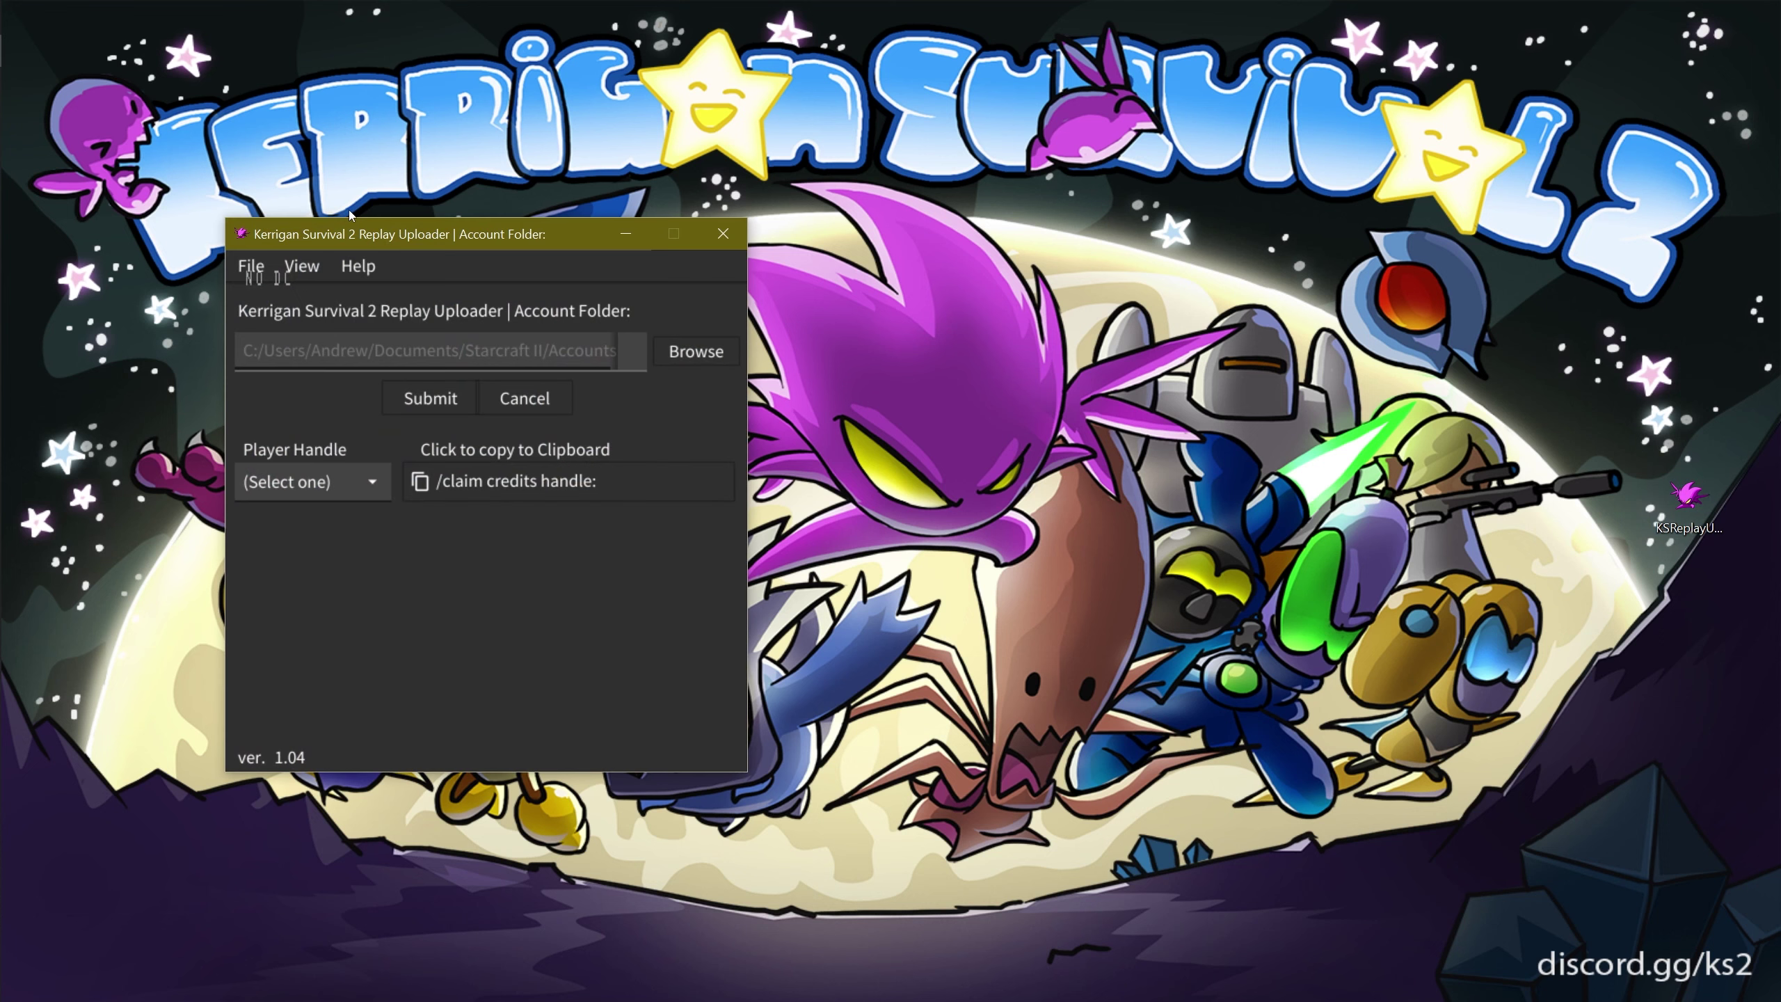
{"action": "left_click", "coordinate": [446, 407]}
{"action": "left_click_drag", "start_coordinate": [491, 234], "coordinate": [960, 274]}
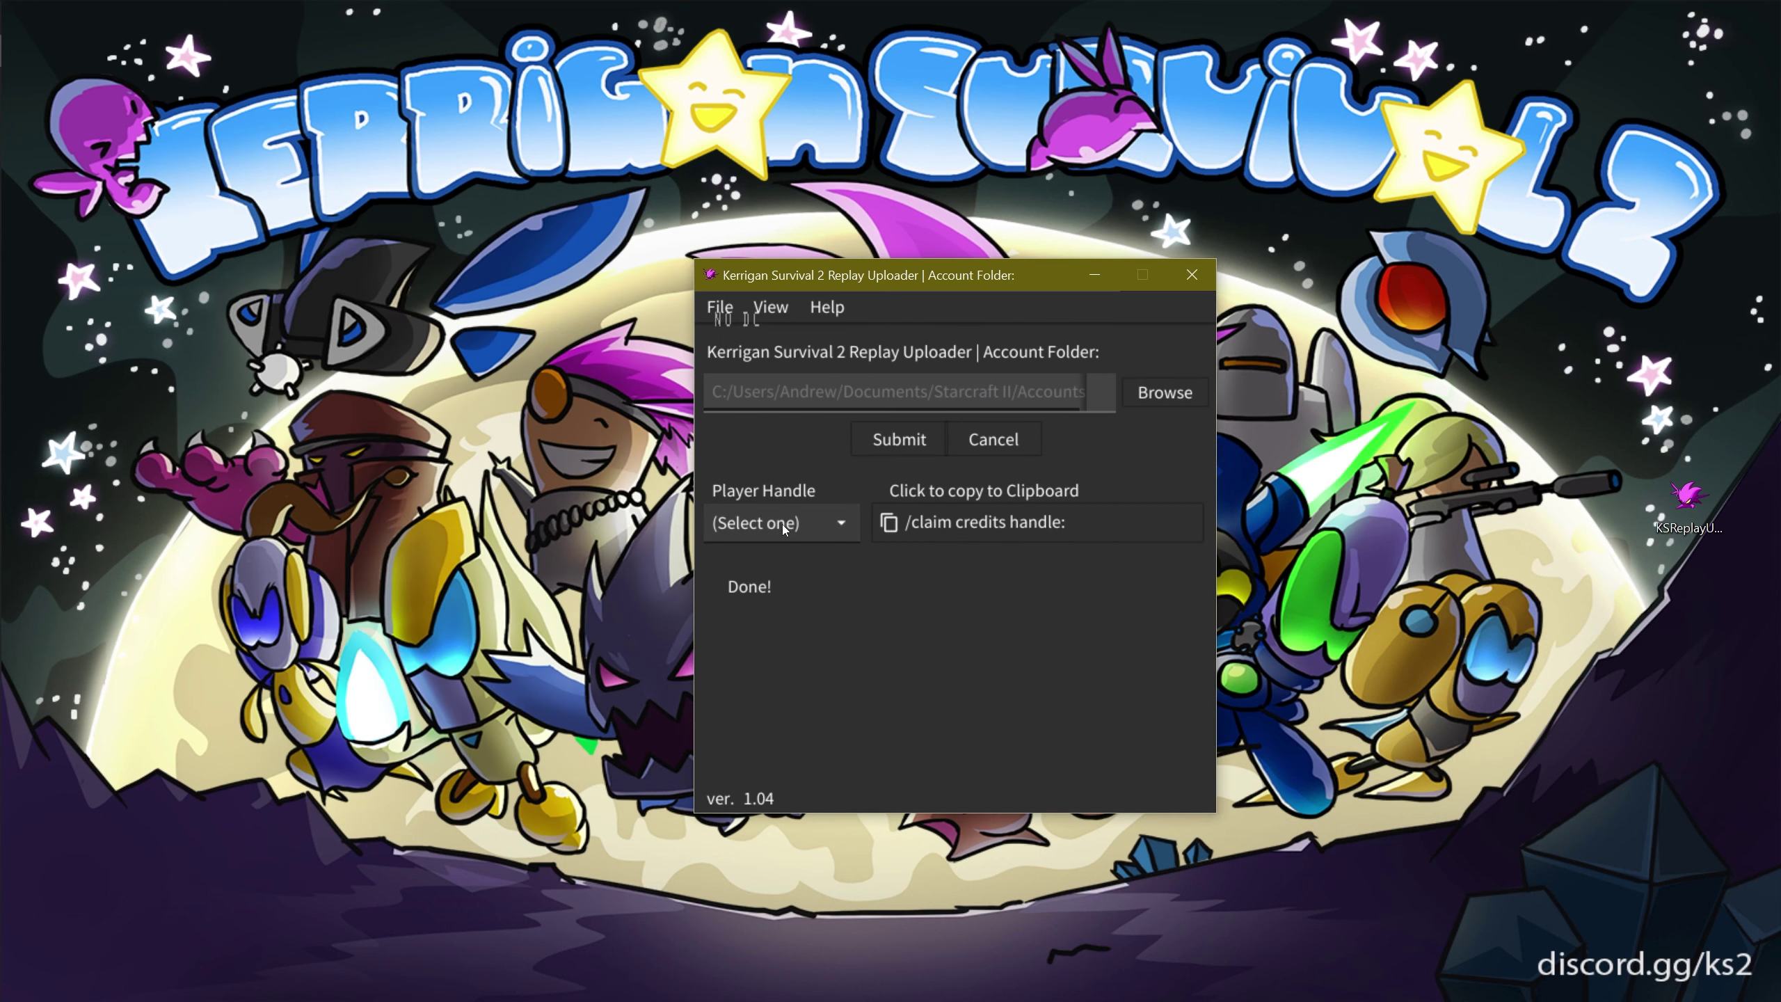
Step: Choose the second player handle in the uploader and copy its /claim credits command to the clipboard
{"action": "left_click", "coordinate": [784, 525]}
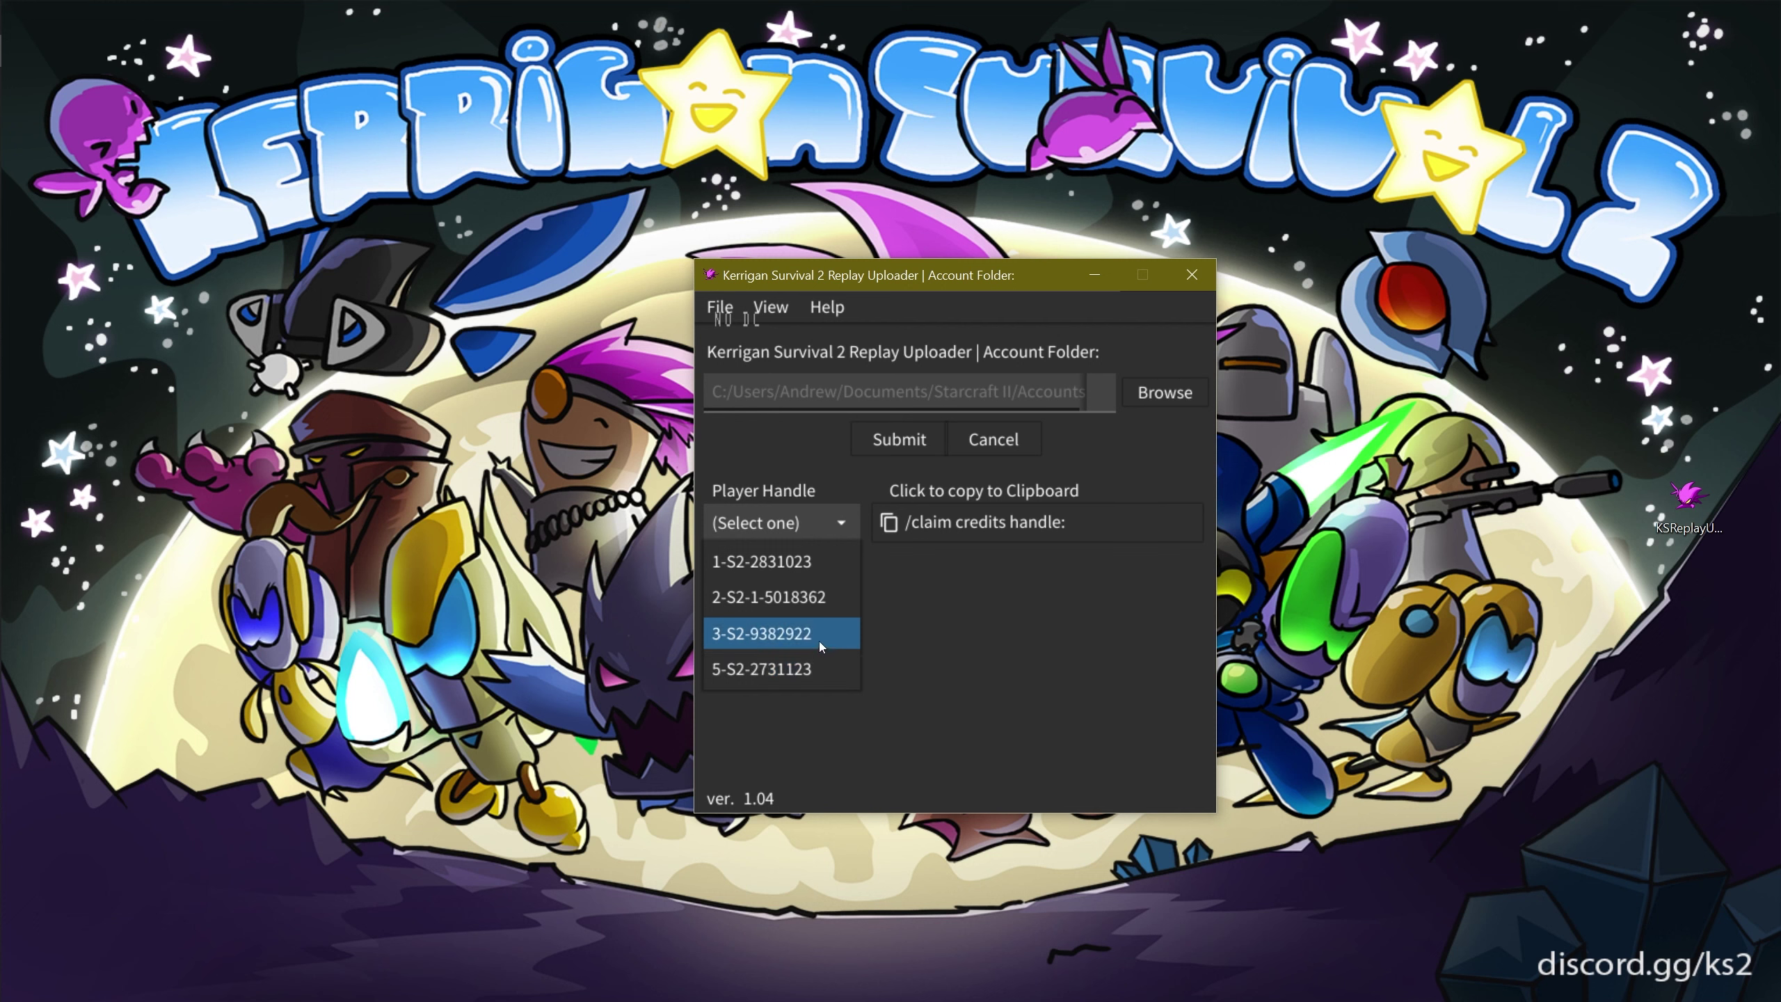
{"action": "left_click", "coordinate": [823, 607]}
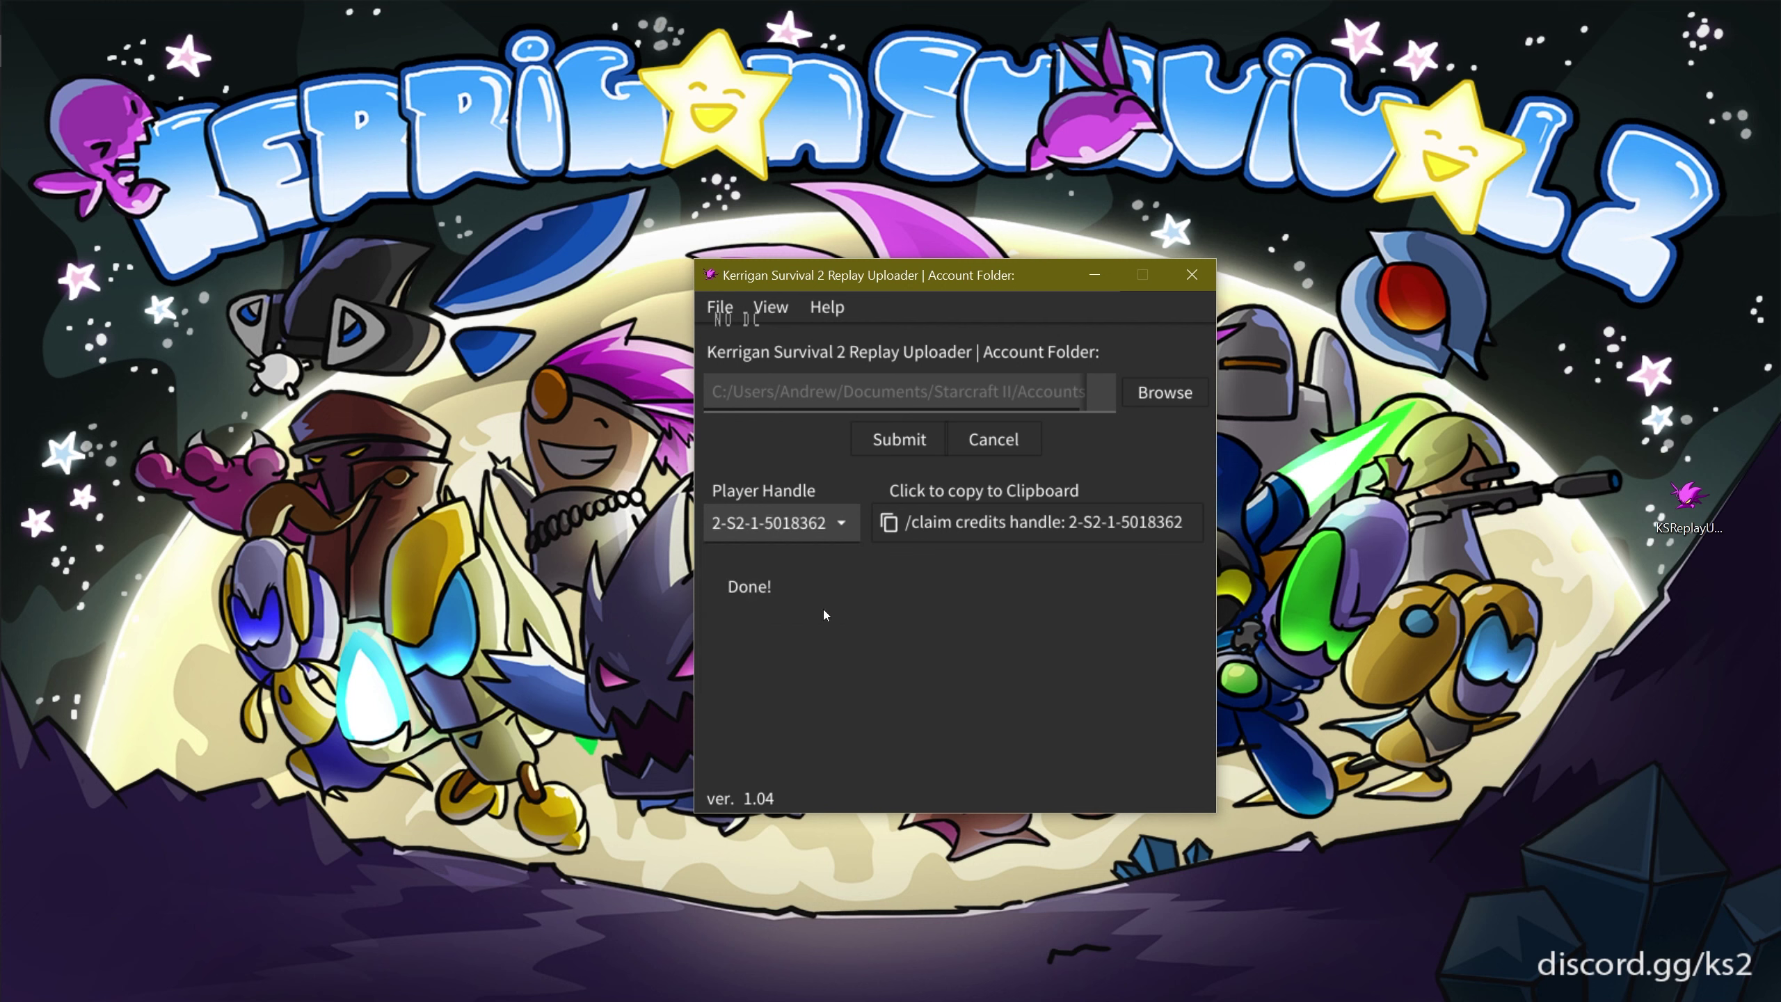
{"action": "left_click", "coordinate": [979, 523]}
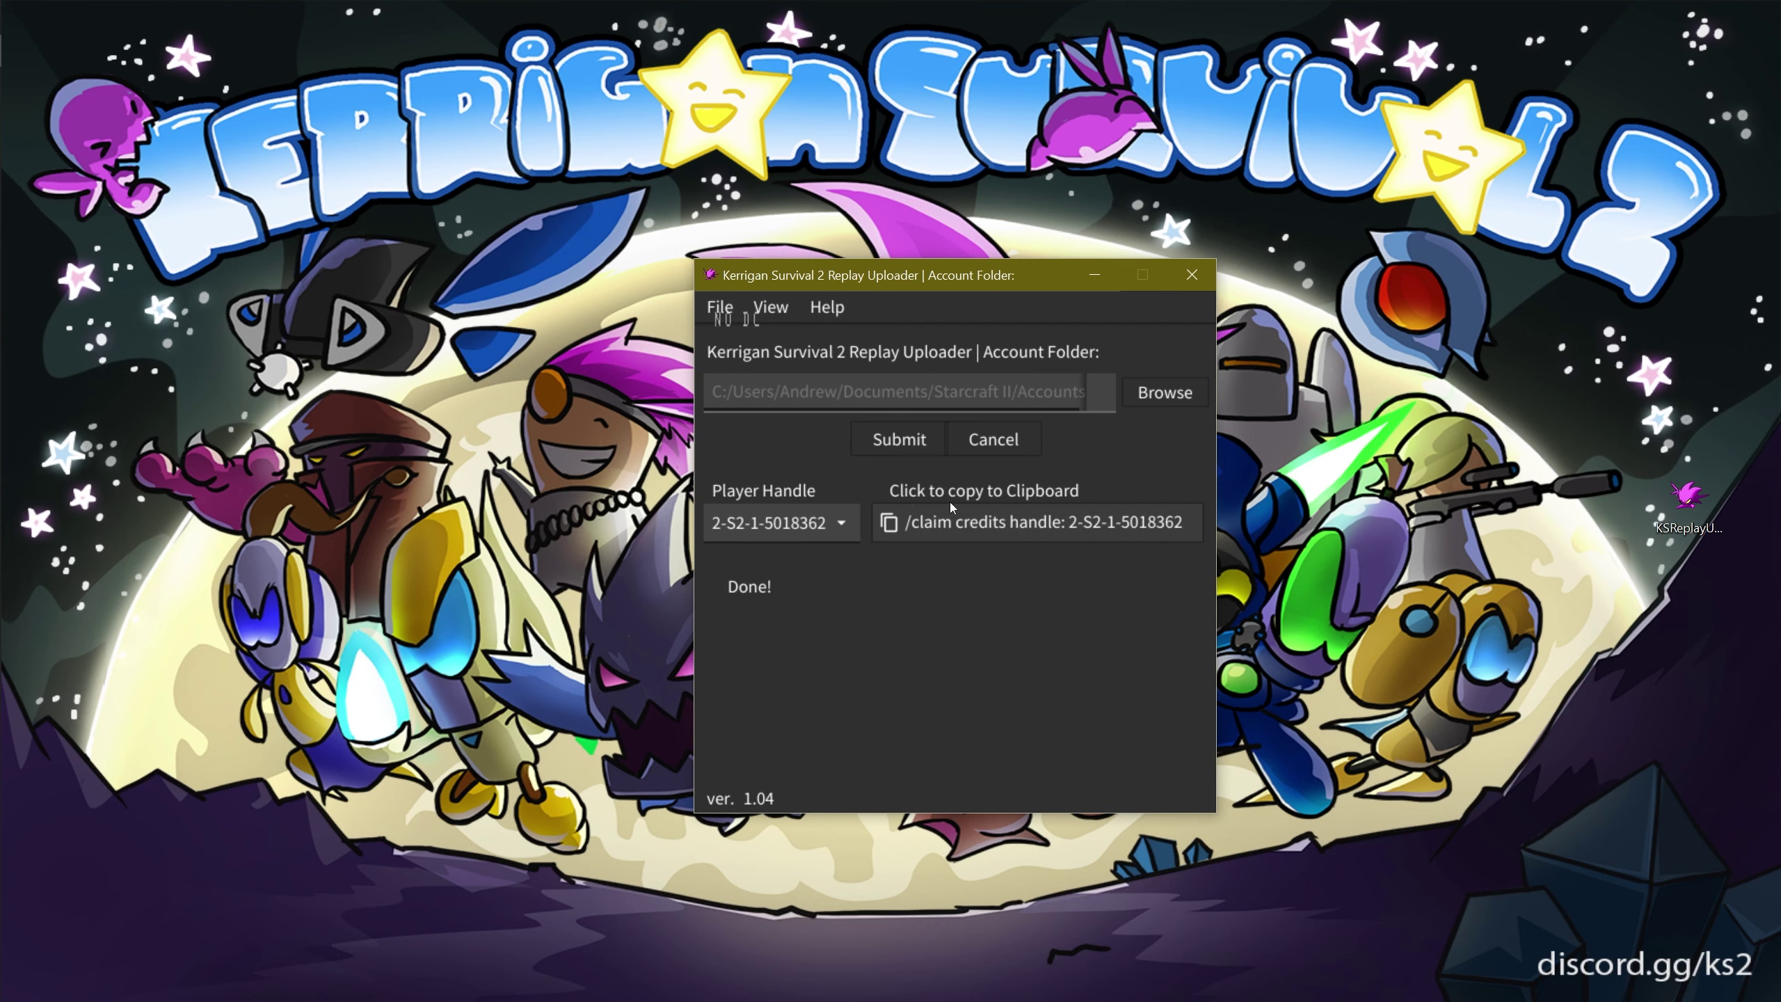
Step: Switch to Discord and send the copied /claim credits command with the player handle in lucys-playground
{"action": "key", "text": "alt+Tab"}
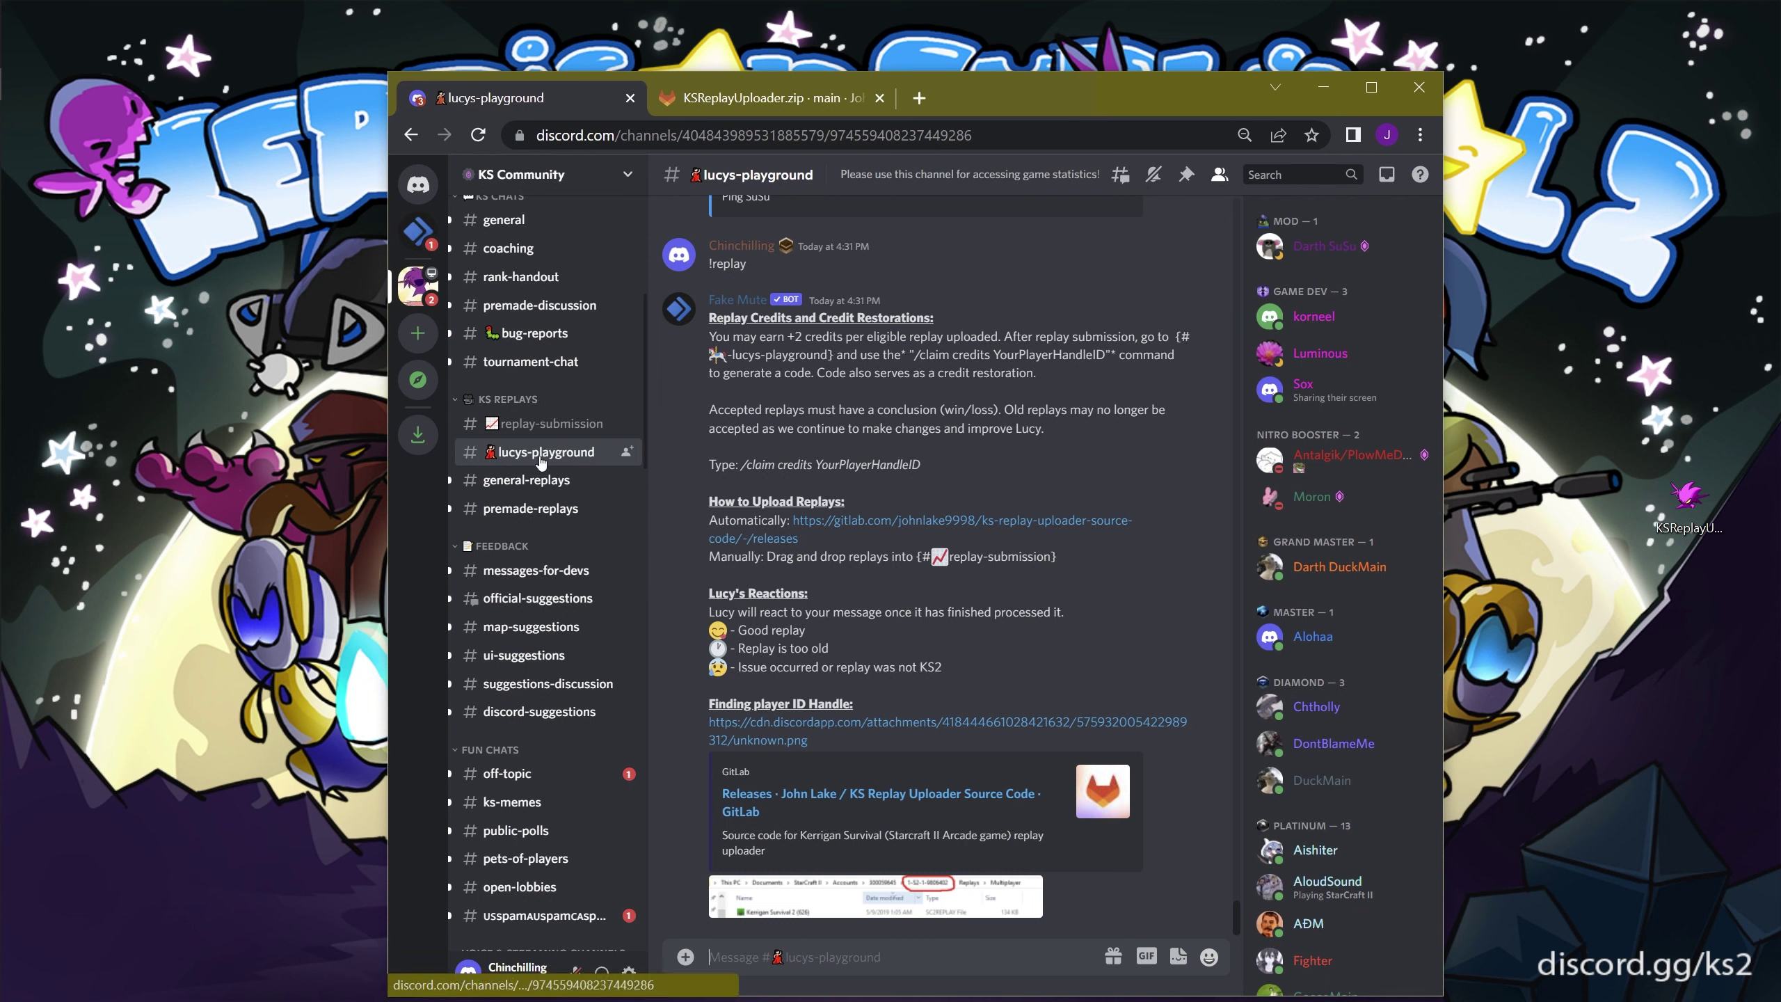
{"action": "right_click", "coordinate": [874, 958]}
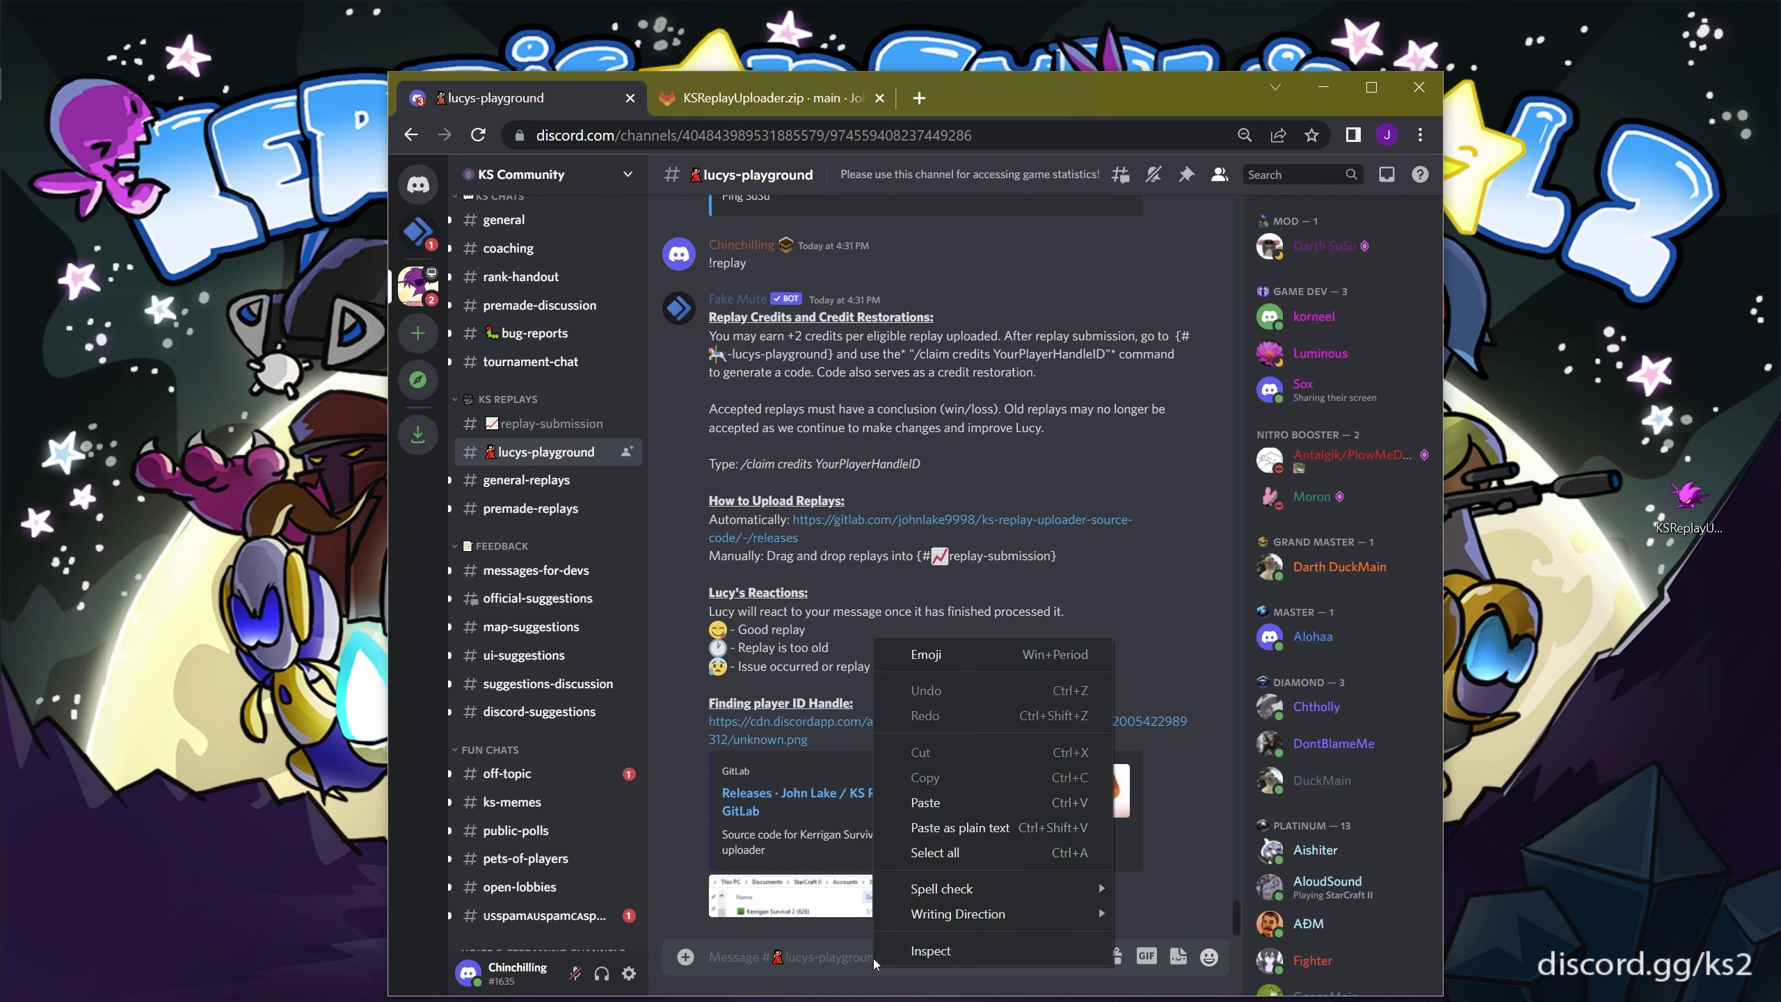
{"action": "left_click", "coordinate": [982, 802]}
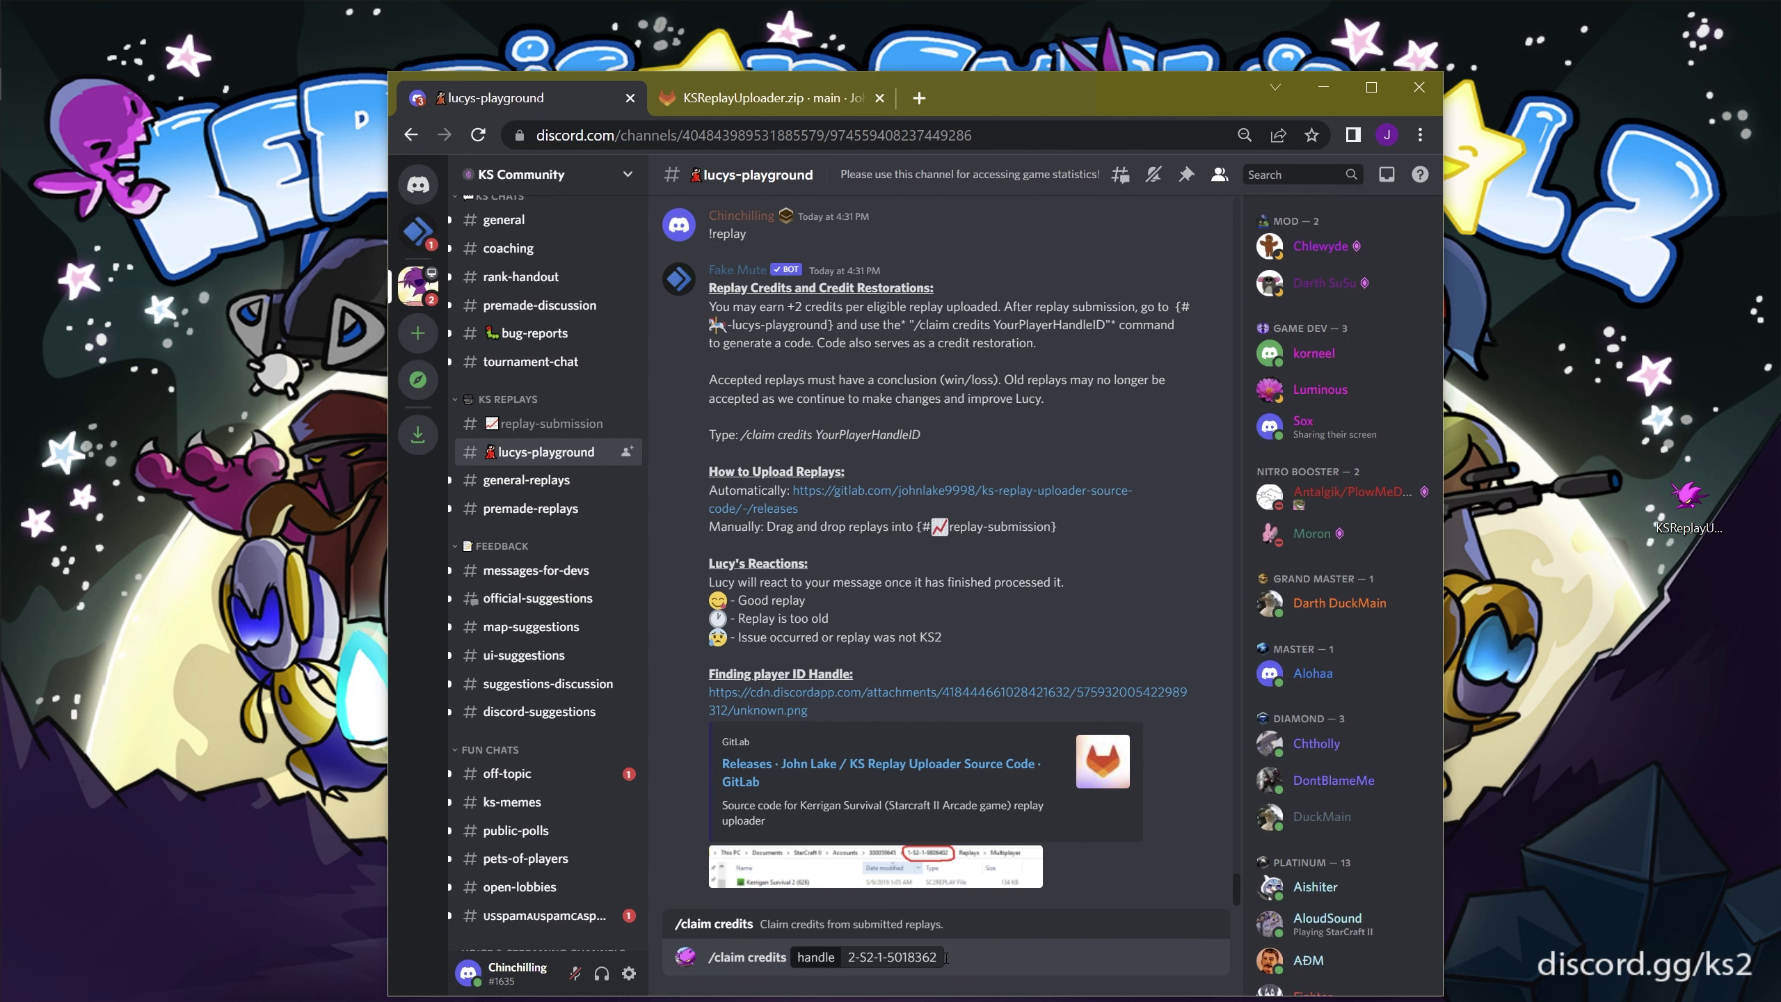
{"action": "key", "text": "Return"}
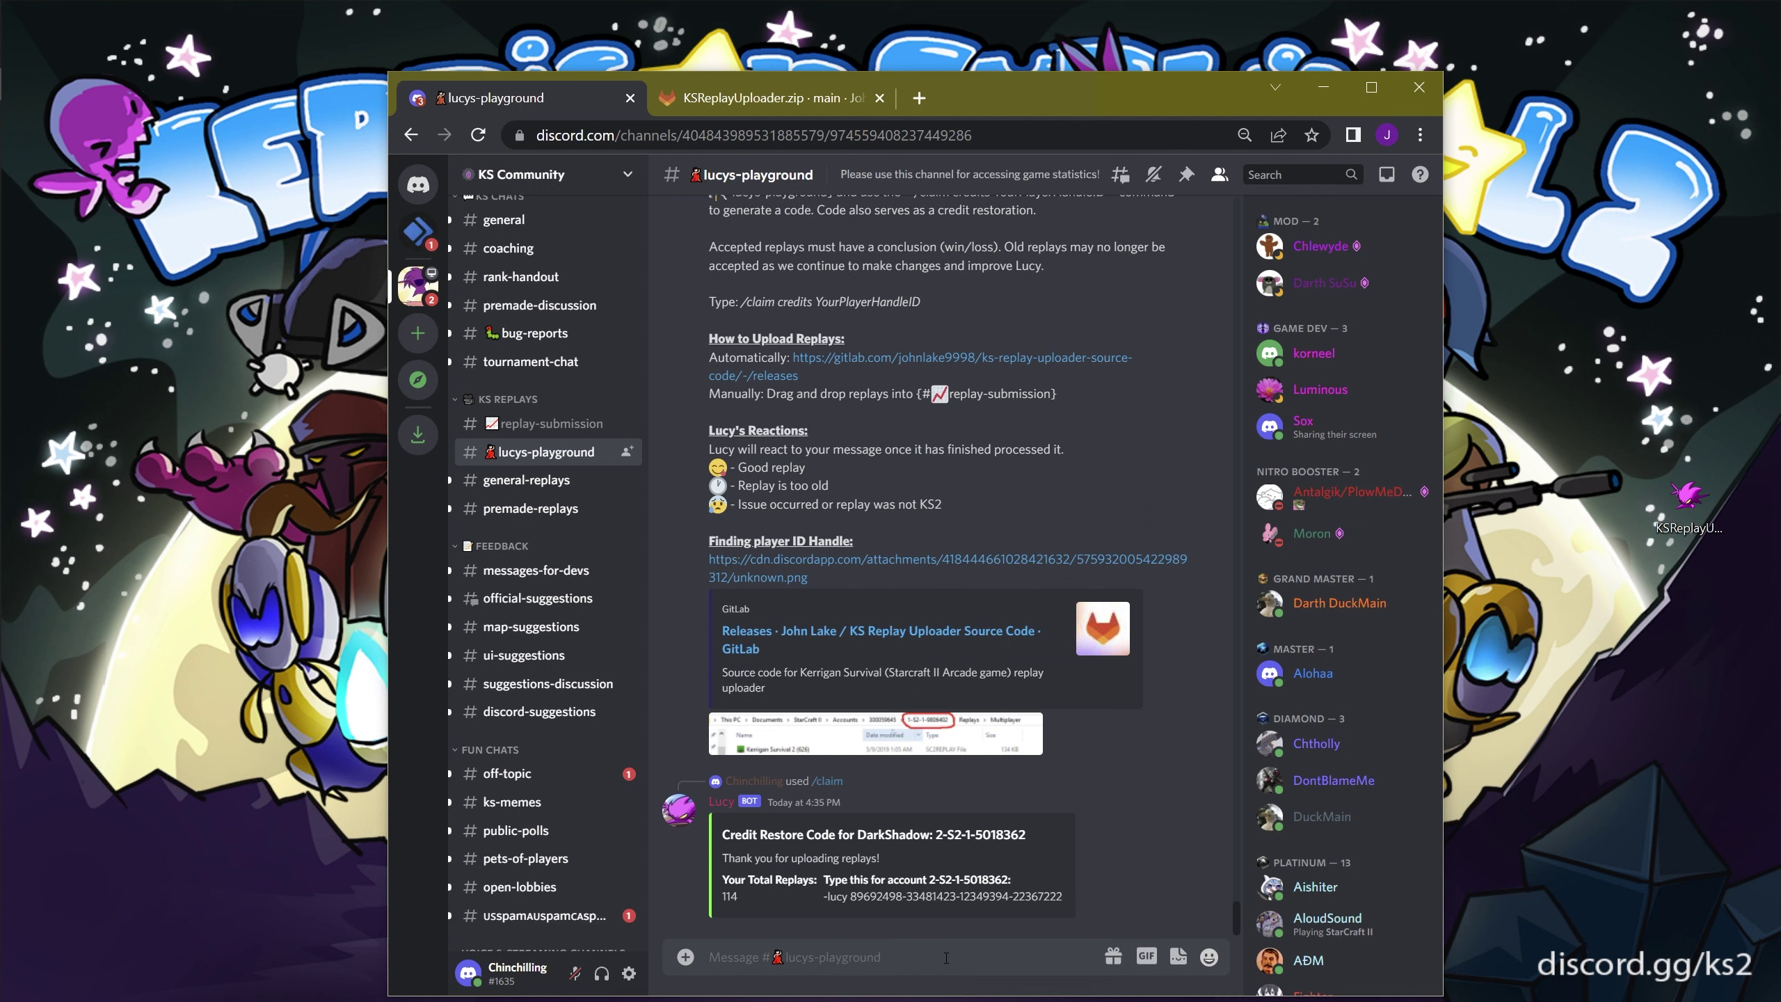
Step: Copy the full -lucy credit restore code from Lucy's reply
{"action": "triple_click", "coordinate": [827, 896]}
{"action": "right_click", "coordinate": [841, 907]}
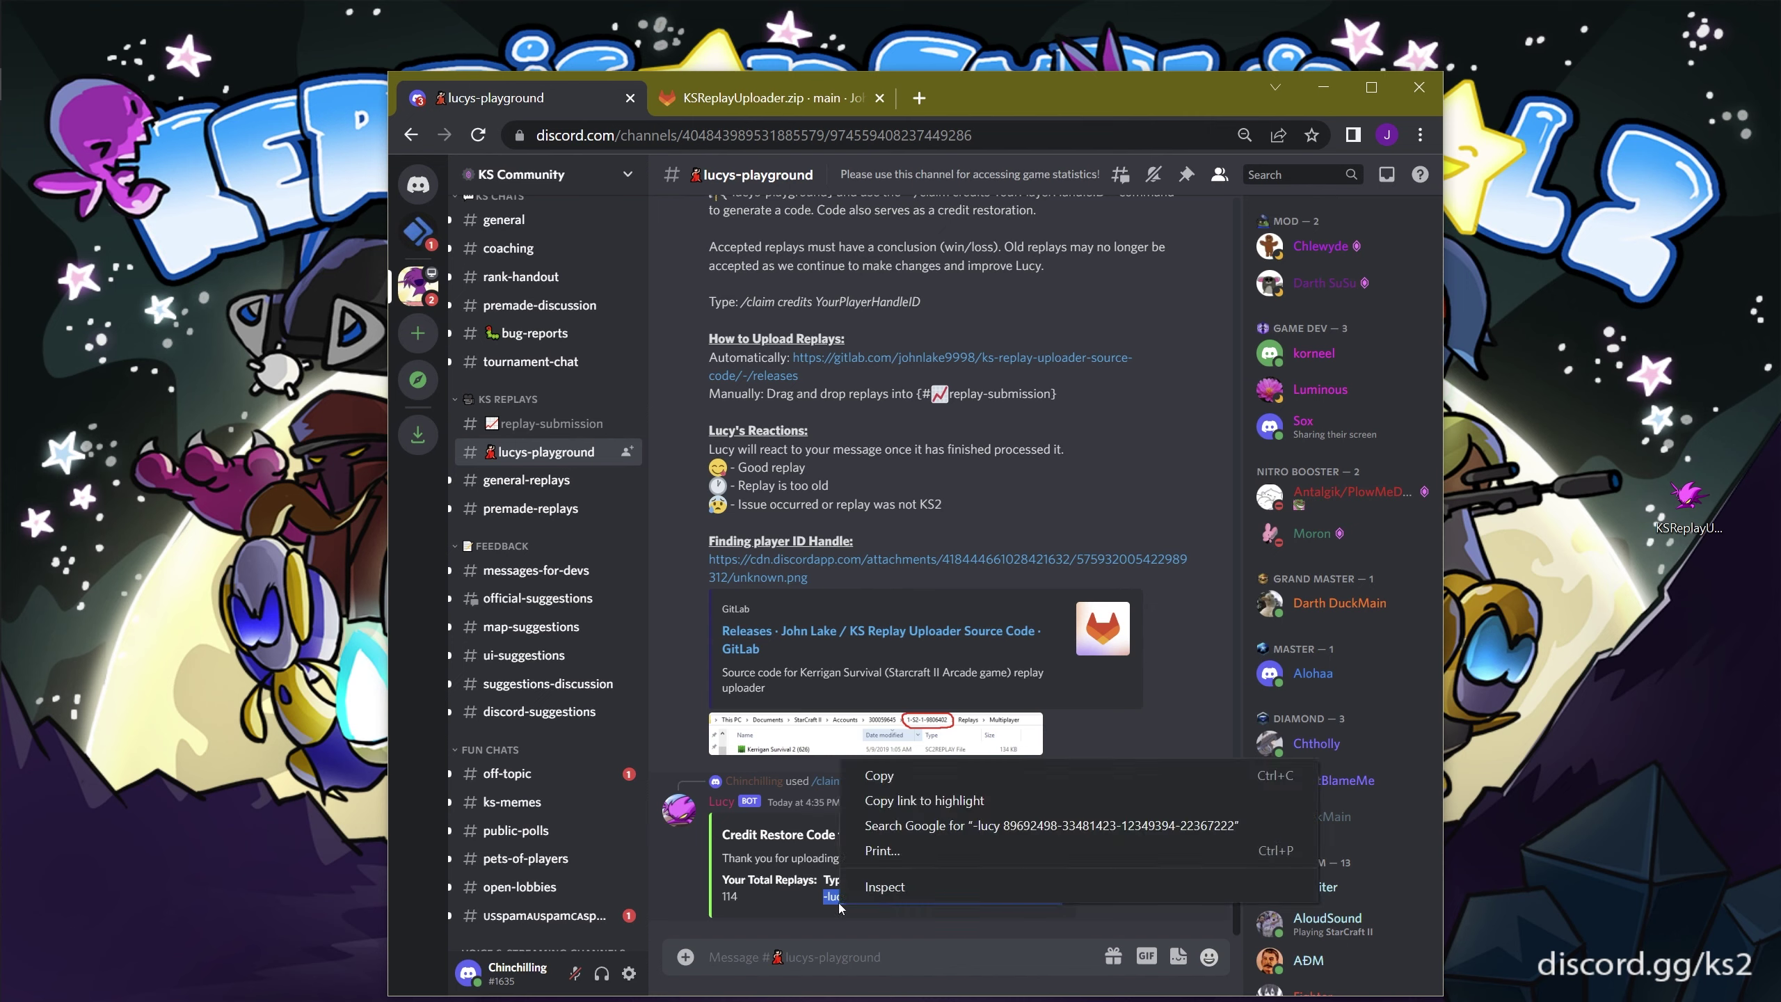
{"action": "left_click", "coordinate": [883, 775]}
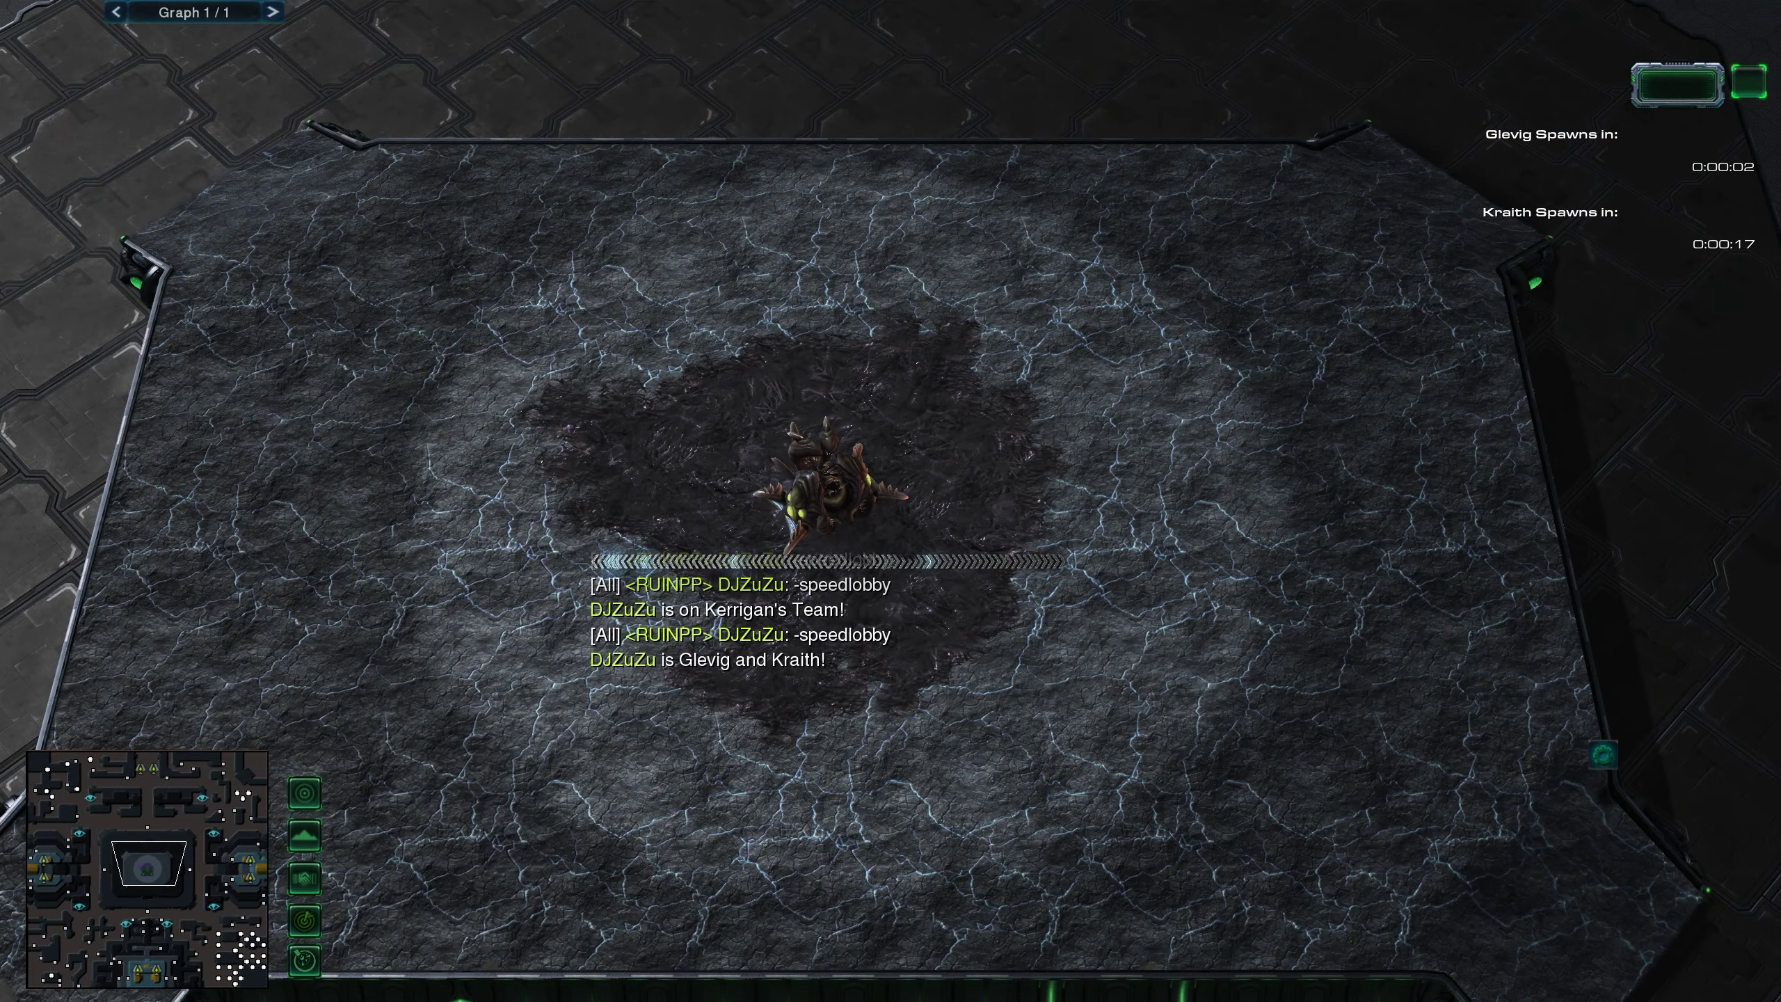
Step: Switch to the StarCraft II game, send -clear to all in the game chat, and reopen the chat entry
{"action": "key", "text": "Return"}
{"action": "type", "text": "-clear"}
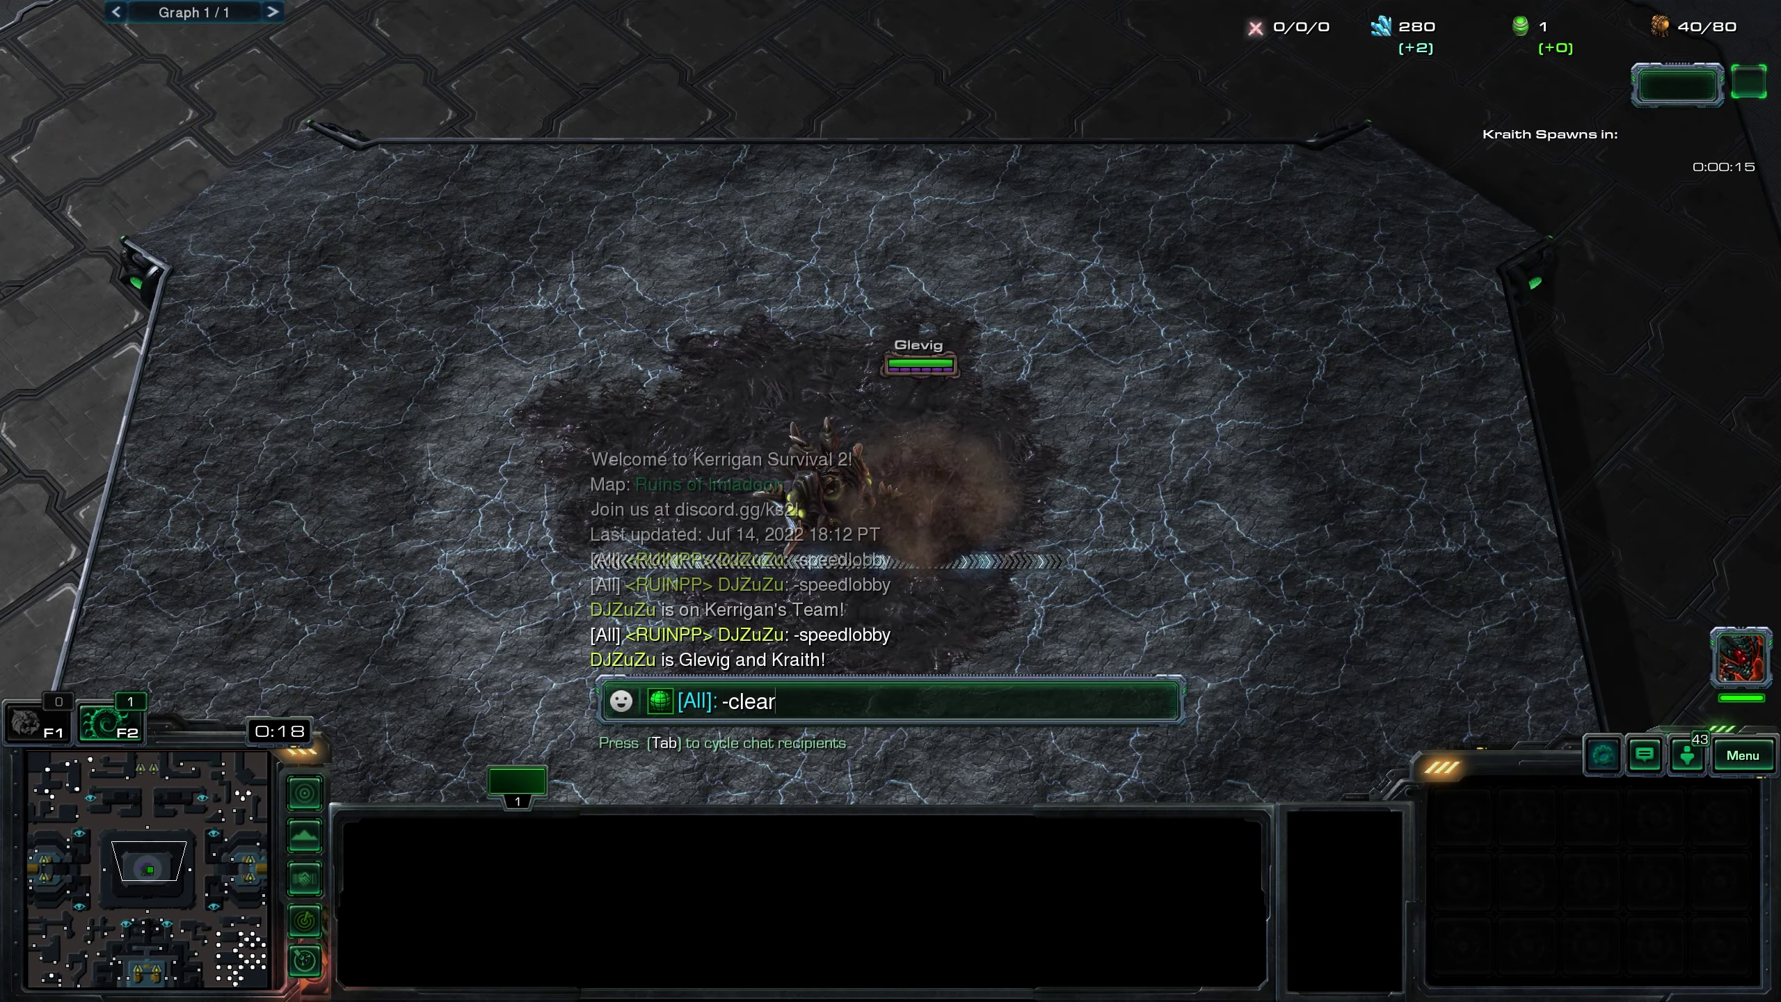
{"action": "key", "text": "Return"}
{"action": "key", "text": "Return"}
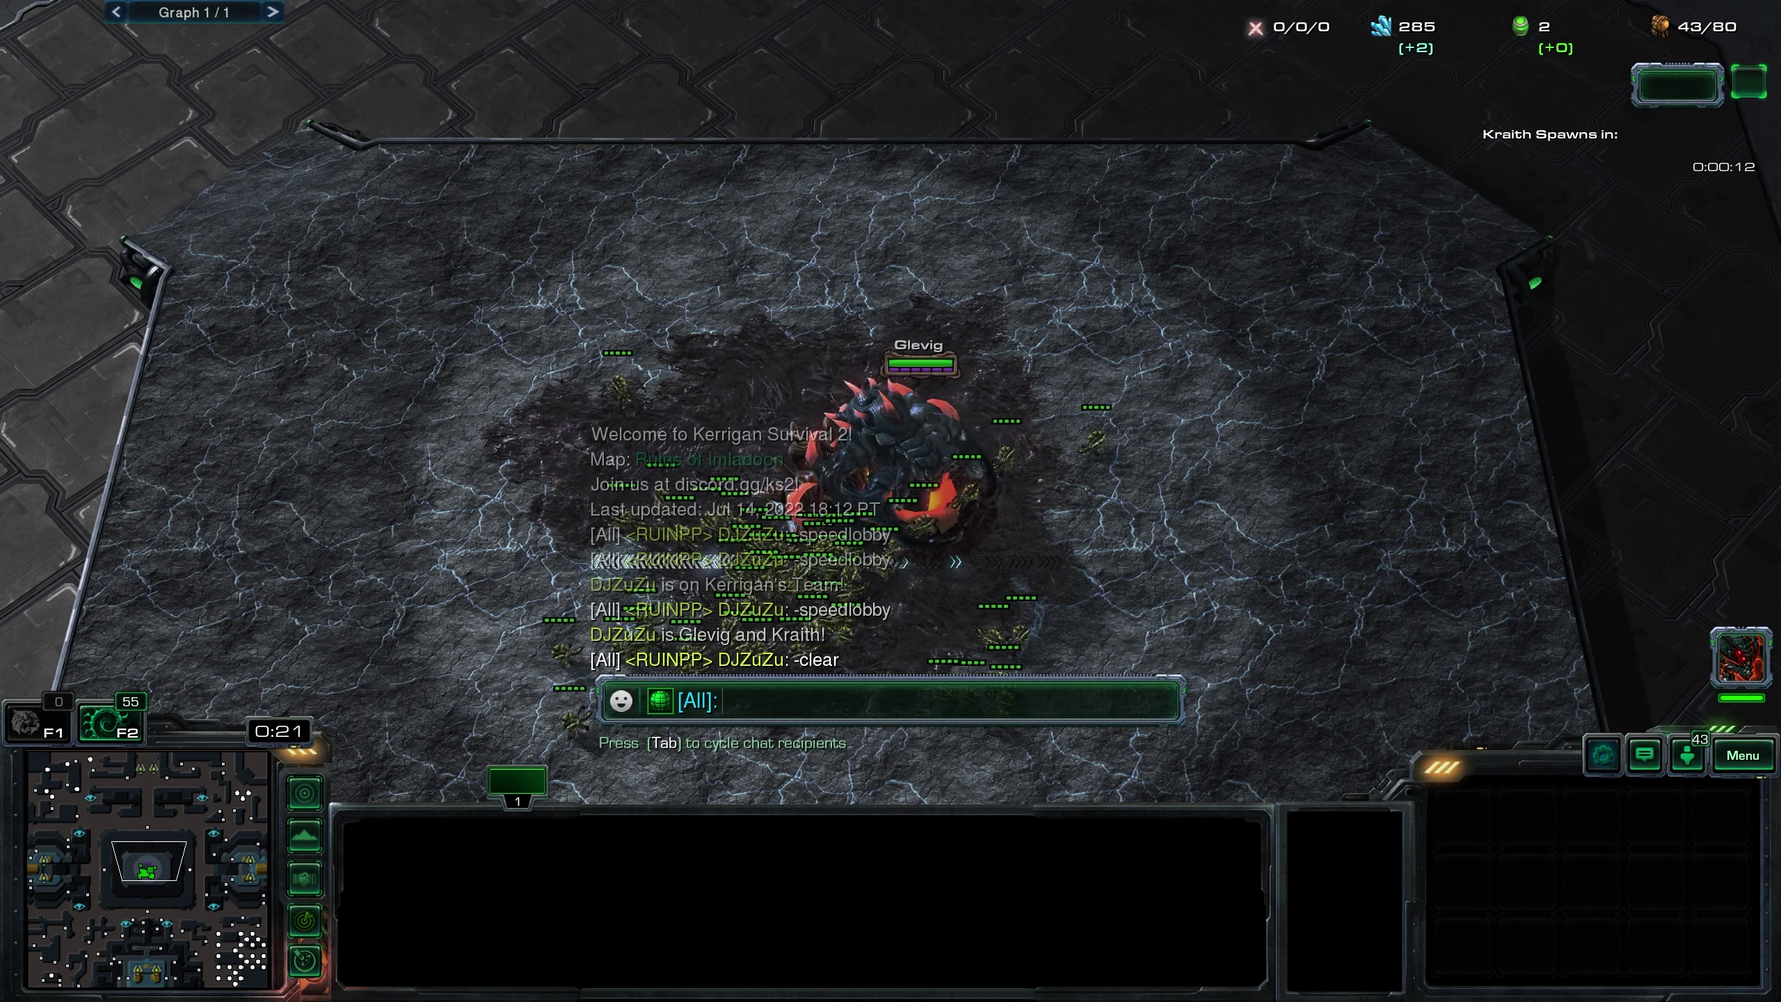